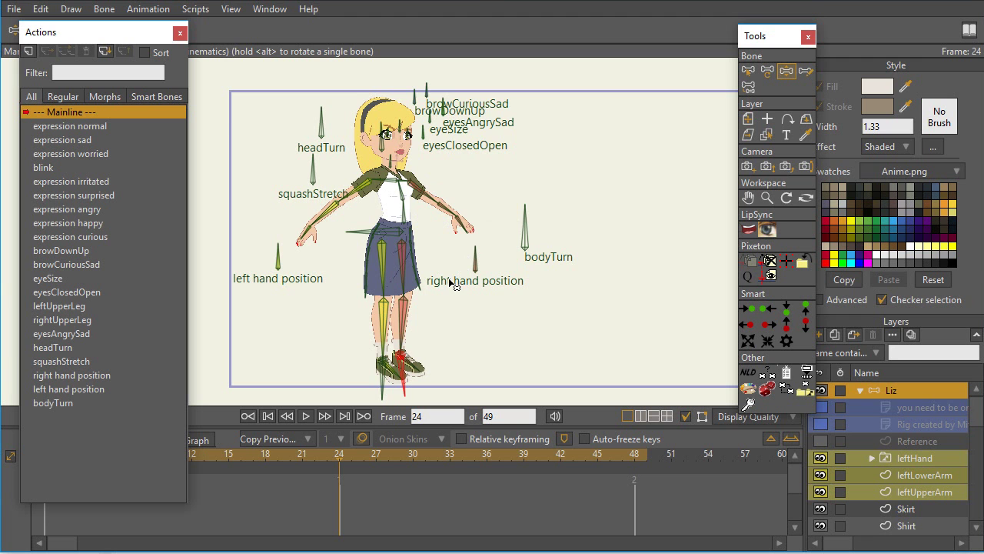
Step: Rotate Liz's bodyTurn bone, then raise her right foot and shift the root bone at frame 24
mouse_move(526, 227)
left_mouse_down()
mouse_move(510, 227)
mouse_move(535, 229)
left_mouse_up()
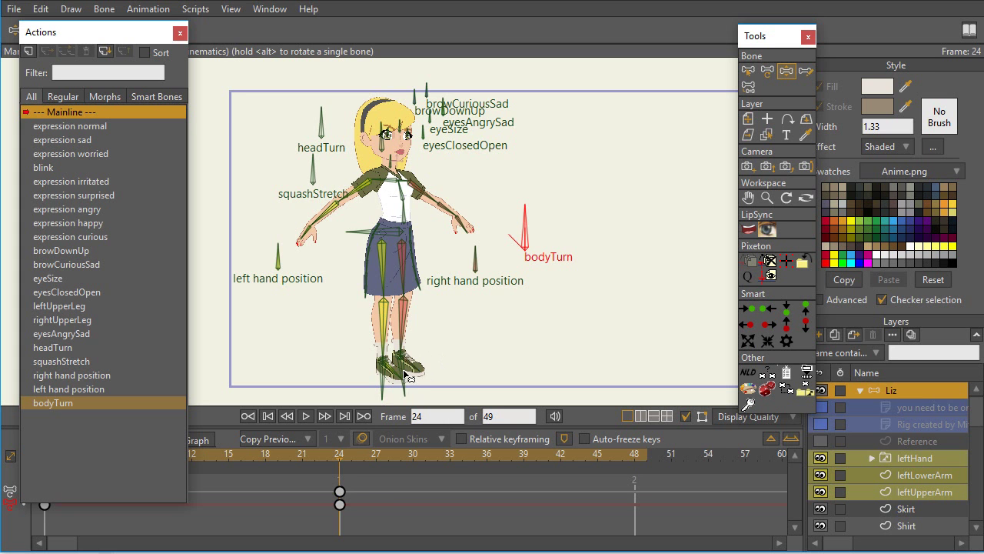
left_click_drag(405, 374, 381, 367)
mouse_move(383, 230)
left_mouse_down()
mouse_move(388, 242)
mouse_move(392, 226)
left_mouse_up()
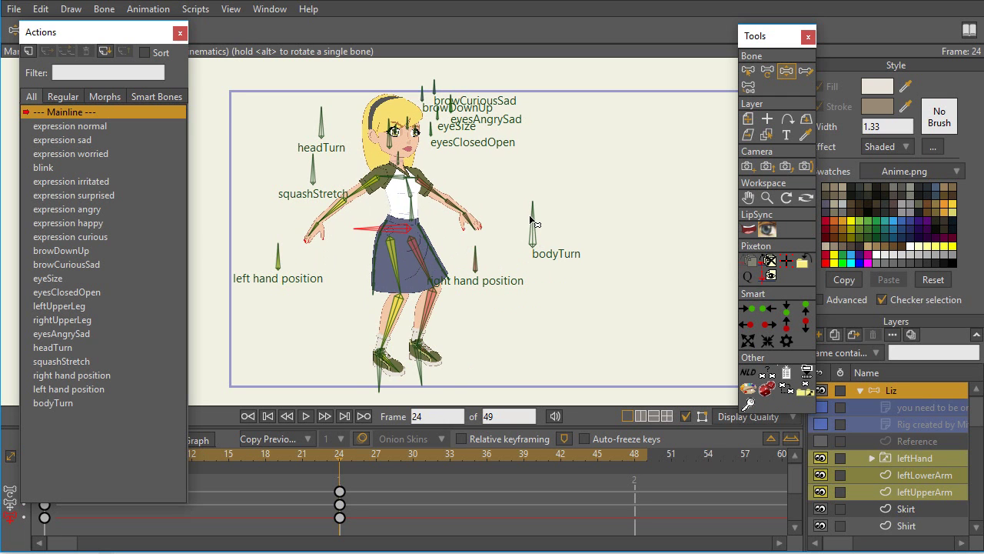
Step: Turn Liz with bodyTurn, then move her foot and root bone to expose the leg distortion
left_click_drag(536, 221, 507, 233)
left_click(401, 366)
mouse_move(400, 367)
left_mouse_down()
mouse_move(394, 356)
mouse_move(392, 371)
mouse_move(414, 358)
mouse_move(433, 367)
mouse_move(431, 344)
mouse_move(429, 365)
mouse_move(431, 357)
mouse_move(389, 374)
left_mouse_up()
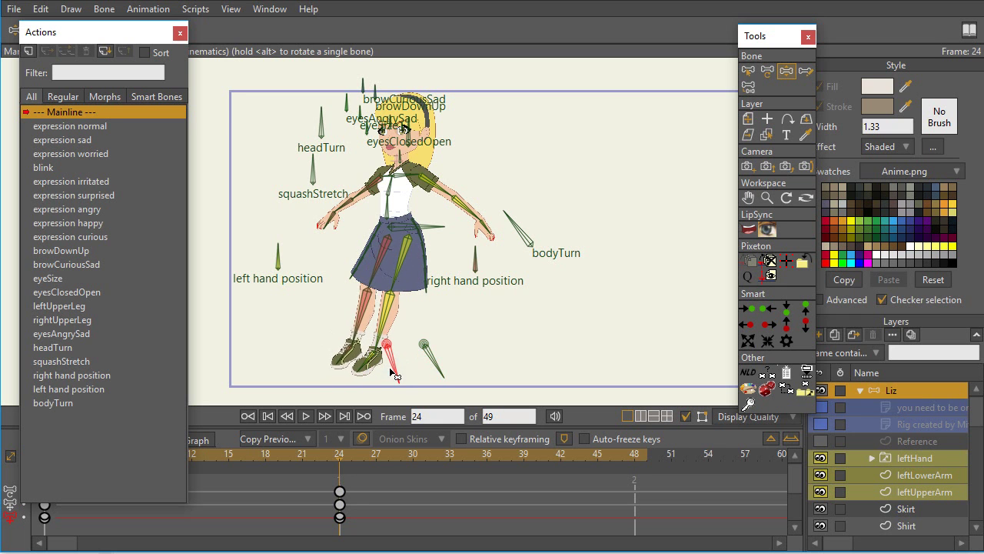
left_click_drag(403, 233, 401, 245)
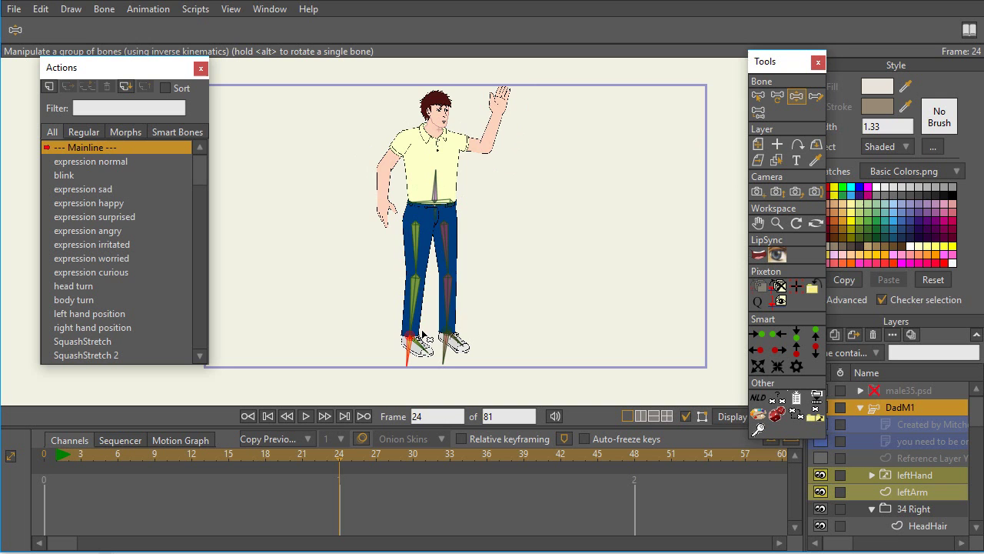
Step: Raise DadM1's left foot, swing the leg out right, and lower it back to standing
scroll(494, 292, "up", 3)
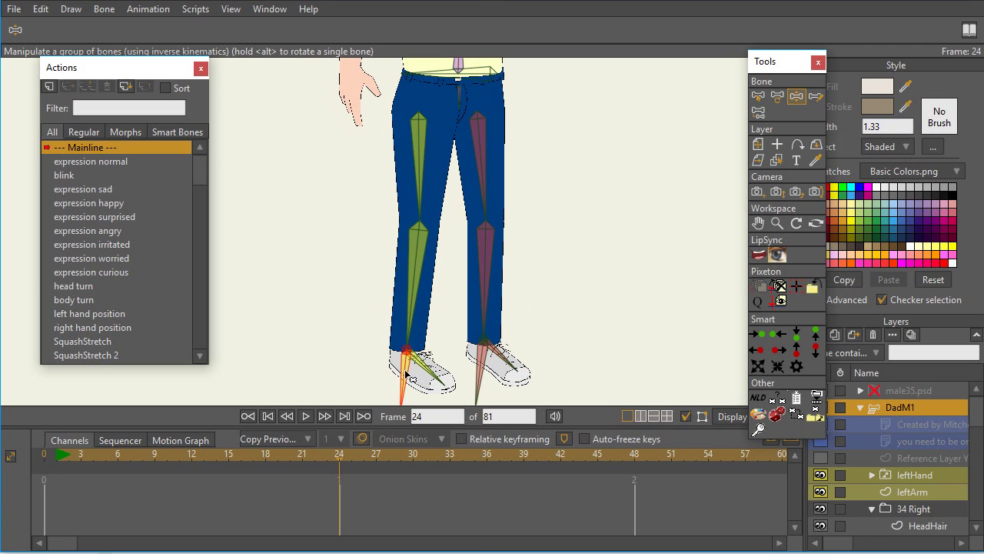
left_click_drag(405, 375, 432, 374)
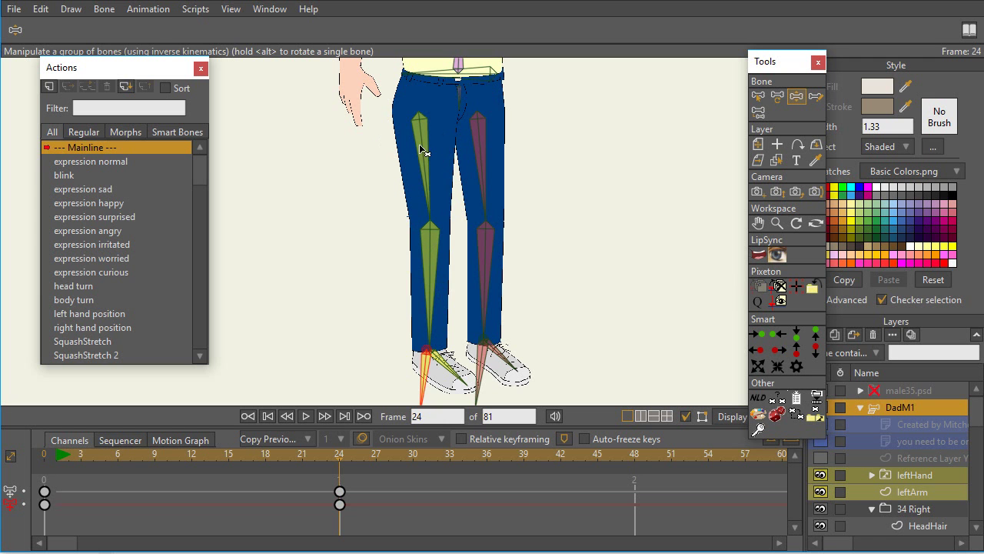
left_click_drag(423, 382, 489, 312)
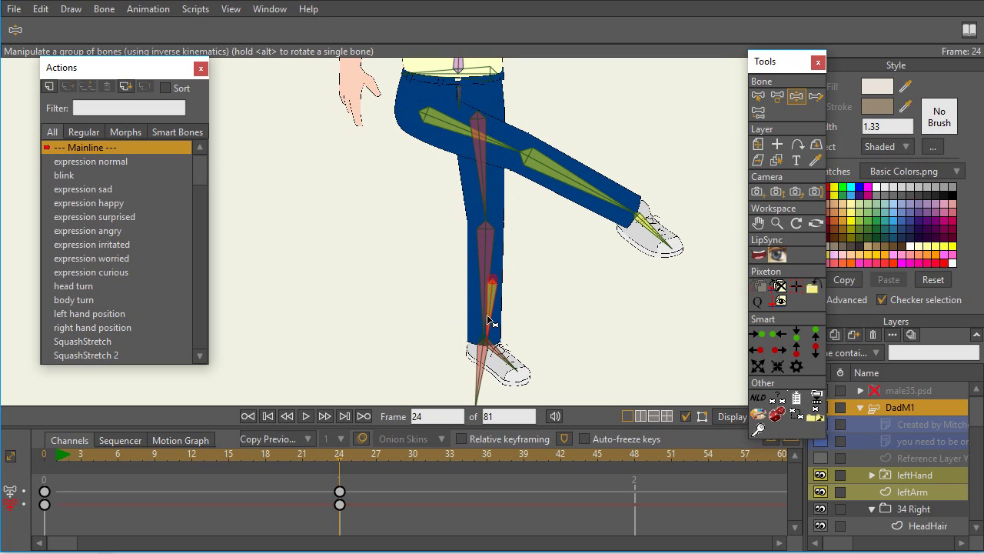
left_click_drag(493, 304, 418, 374)
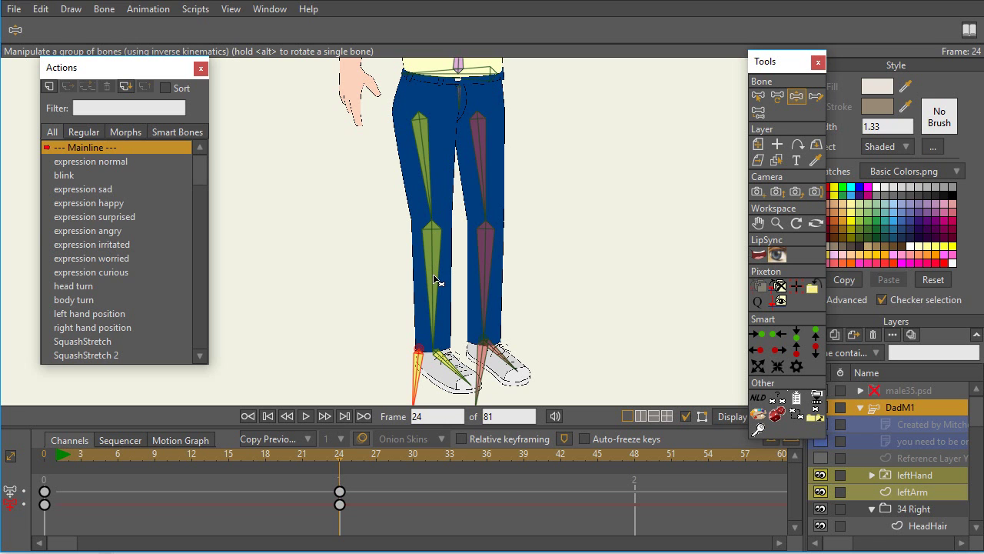
scroll(128, 330, "down", 3)
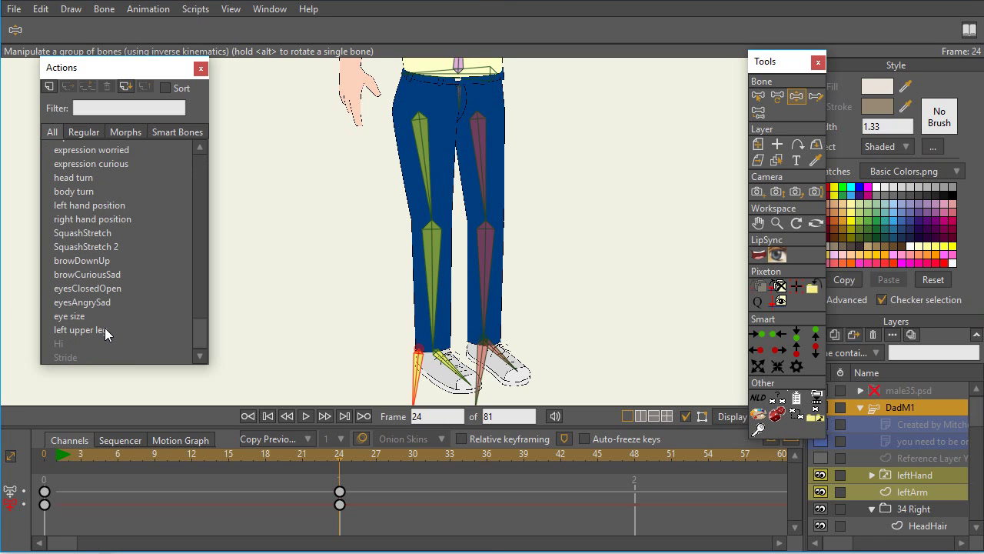
Step: Open the left upper leg action for editing and select the left lower leg bone
double_click(102, 331)
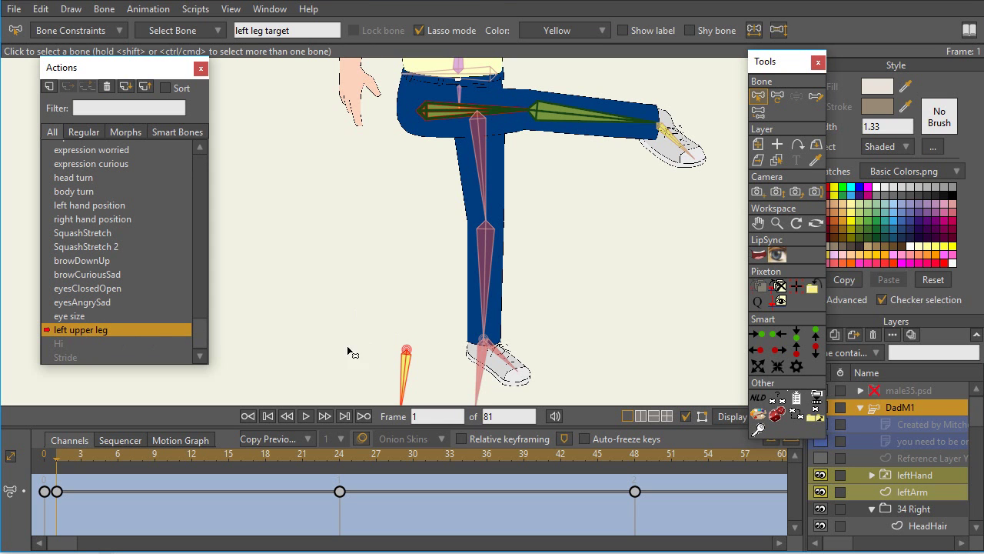
left_click(562, 187)
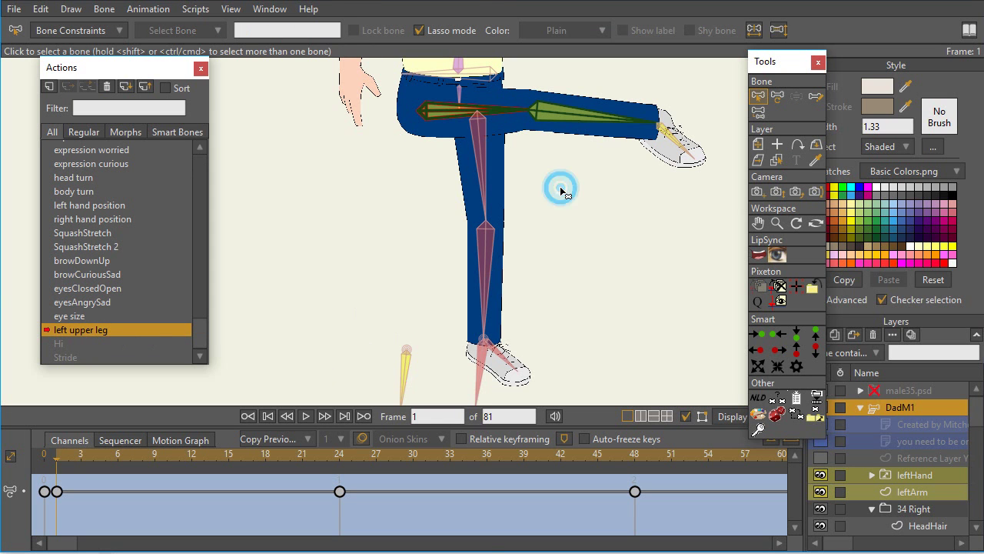
left_click(566, 116)
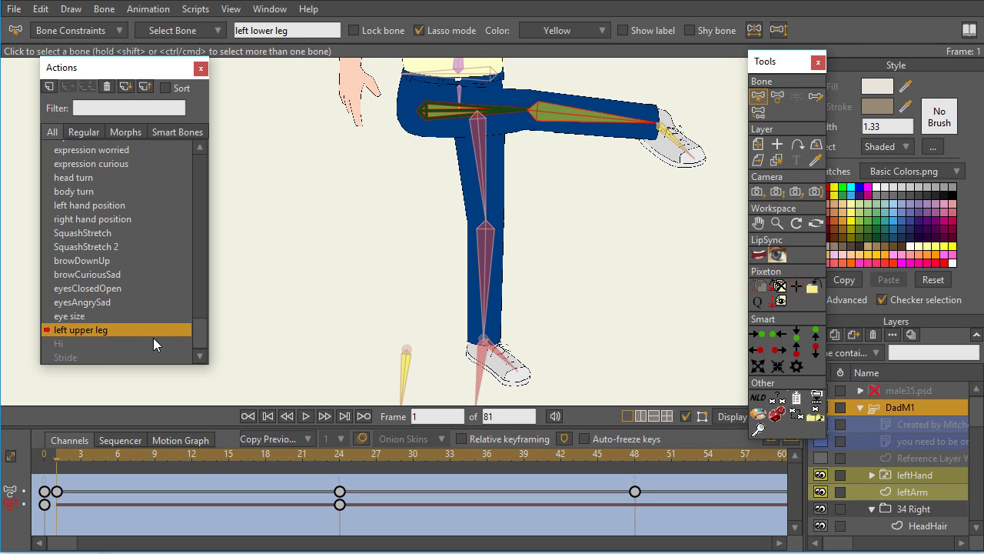
Step: Scrub the action back to frame 24 and inspect the left upper and lower leg bones
left_click_drag(67, 456, 228, 458)
left_click_drag(157, 450, 343, 472)
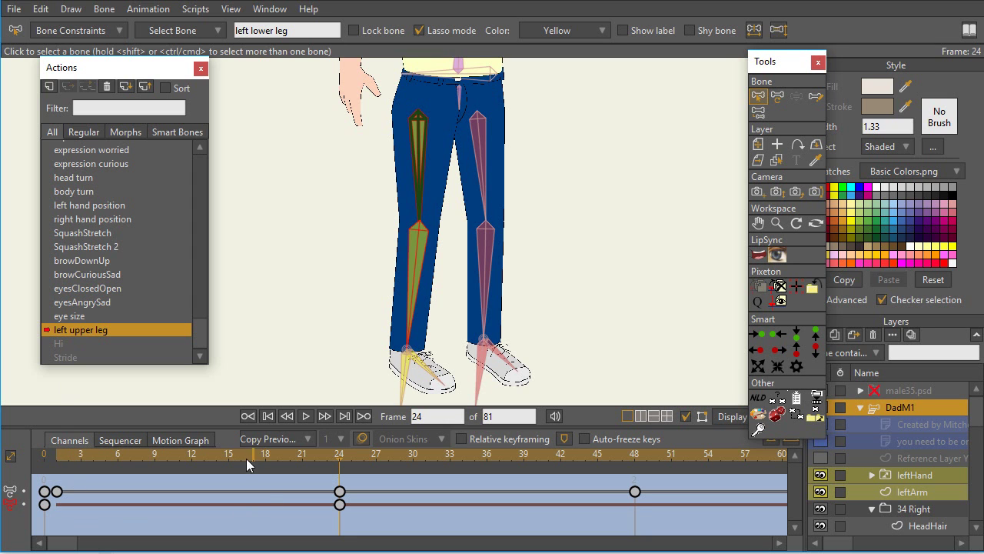
left_click(421, 163)
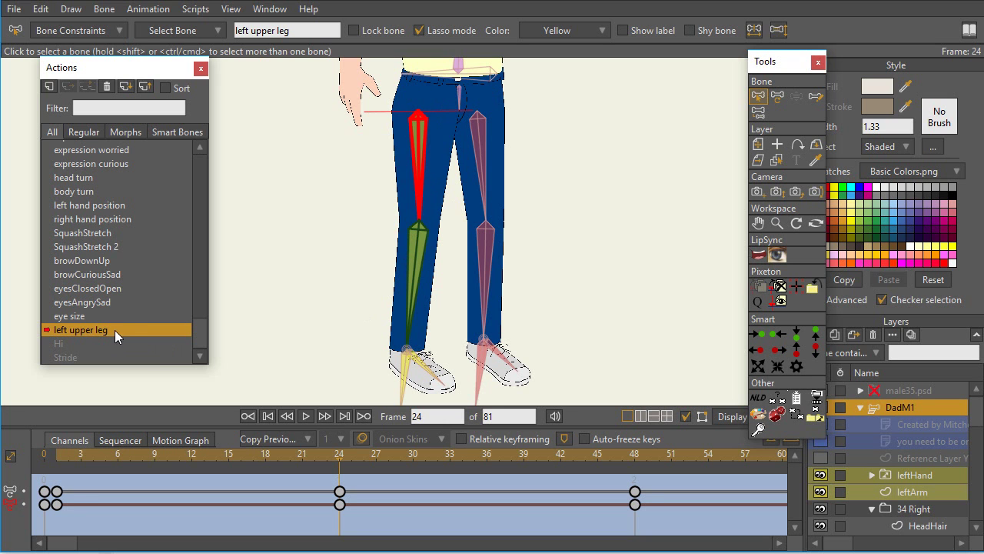
left_click(435, 262)
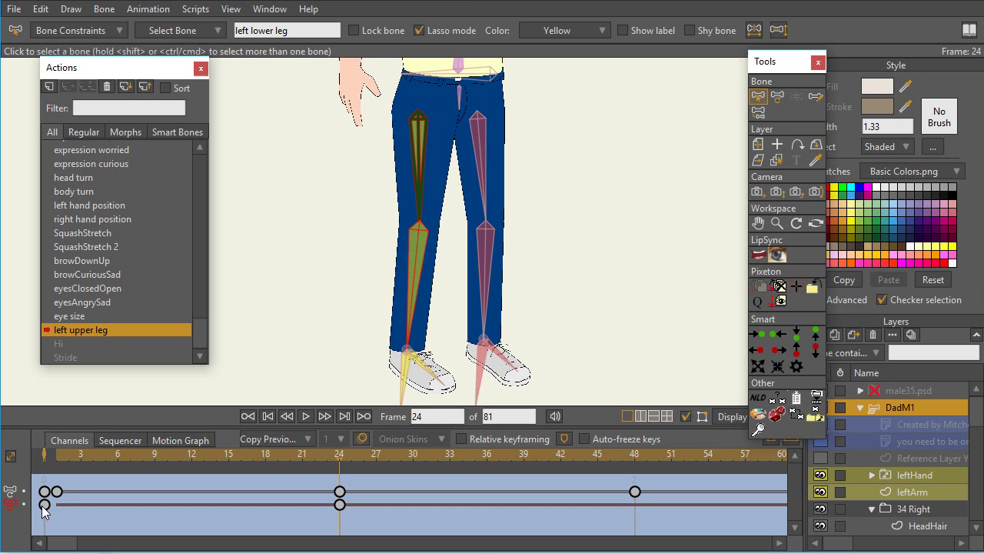
Step: Delete the lower leg's frame-24 keyframes from the action and return to the Mainline
left_click(339, 505)
key("Delete")
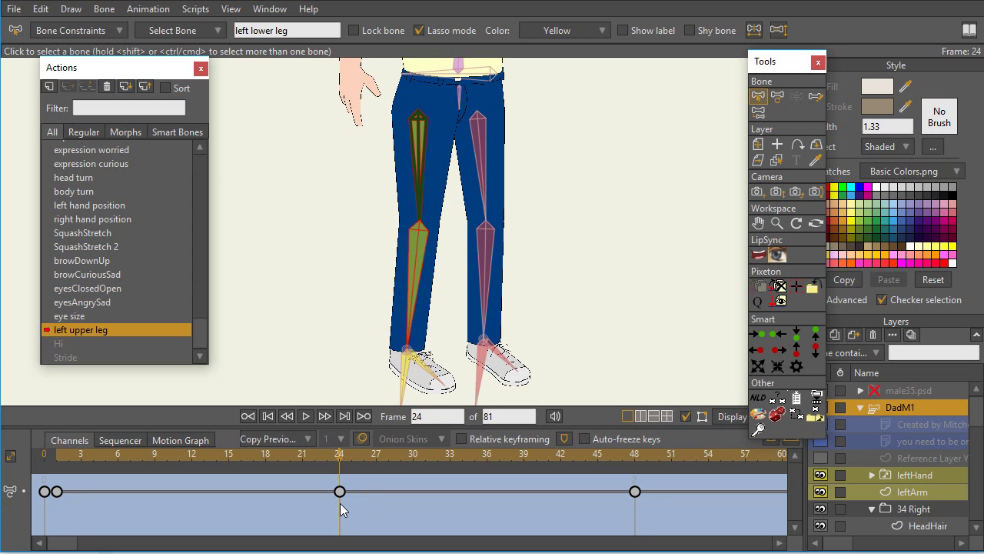
left_click(200, 163)
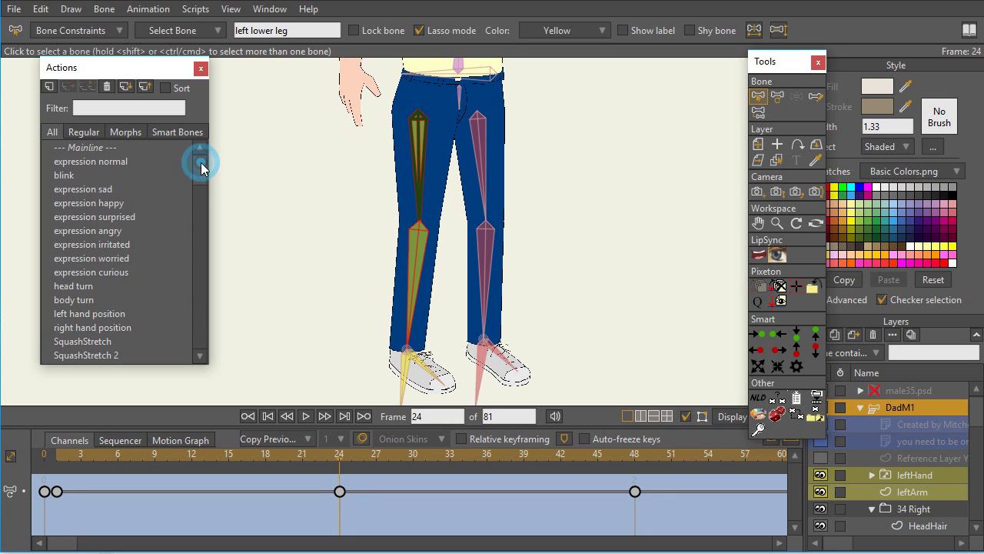
left_click(107, 146)
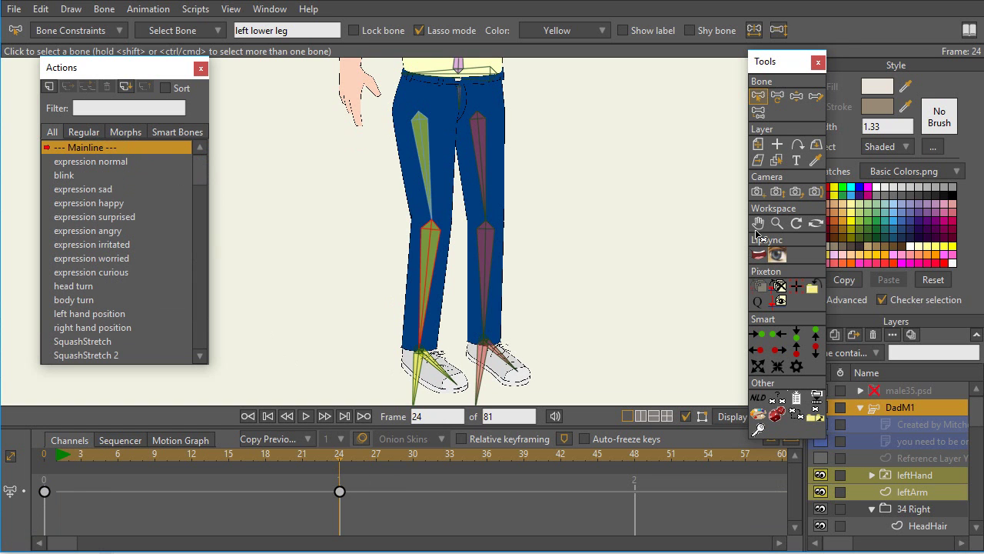
Step: Bend the left knee with inverse kinematics, straighten it, then select both shin bones
left_click(795, 96)
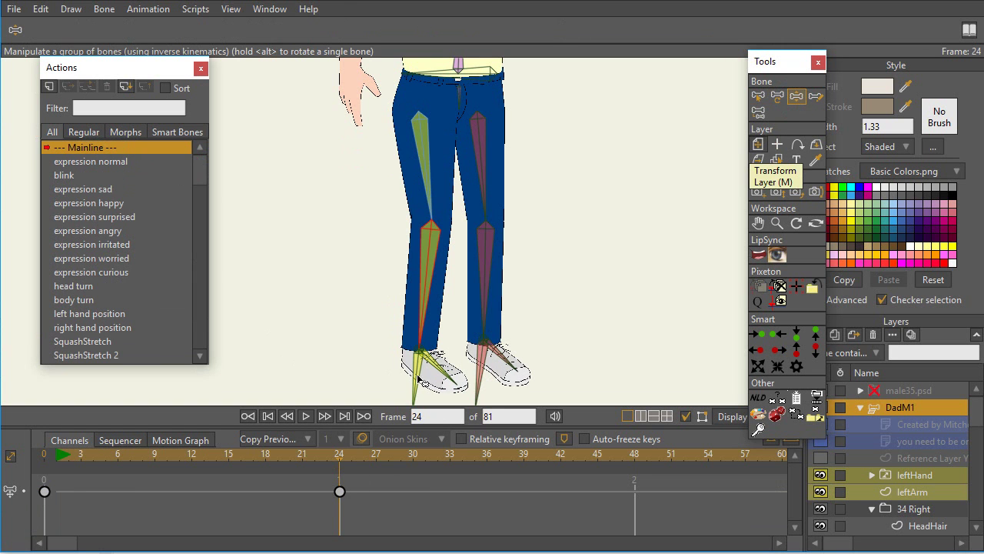
left_click_drag(428, 381, 422, 358)
key("t")
left_click(254, 258)
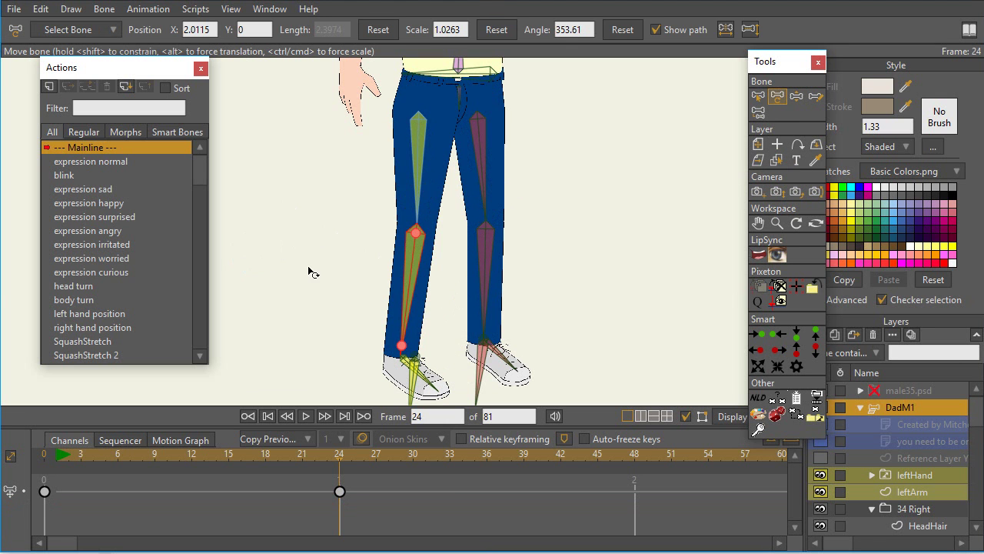
left_click(465, 280)
left_click(428, 287)
Step: Select the right thigh and left leg bones to inspect them
scroll(123, 254, "down", 3)
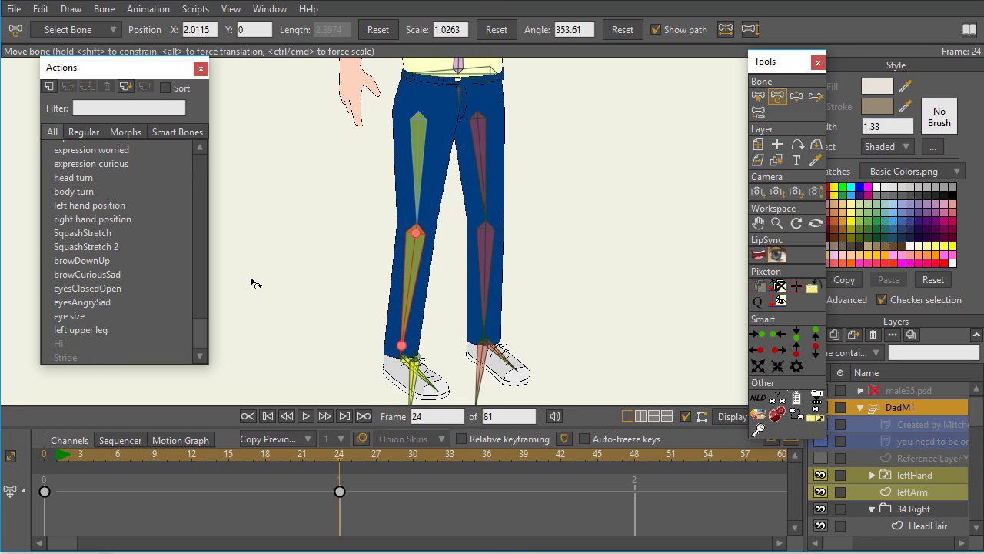
left_click(520, 198)
left_click(374, 193)
left_click(531, 169)
Step: Bend and straighten DadM1's left leg with Manipulate Bones, then pick the left upper leg action
key("z")
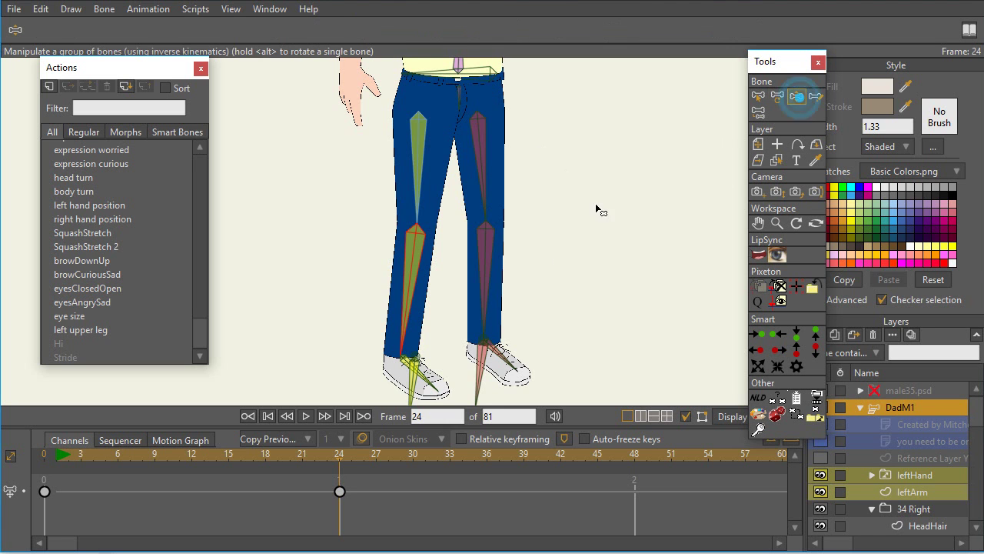
left_click_drag(413, 384, 392, 350)
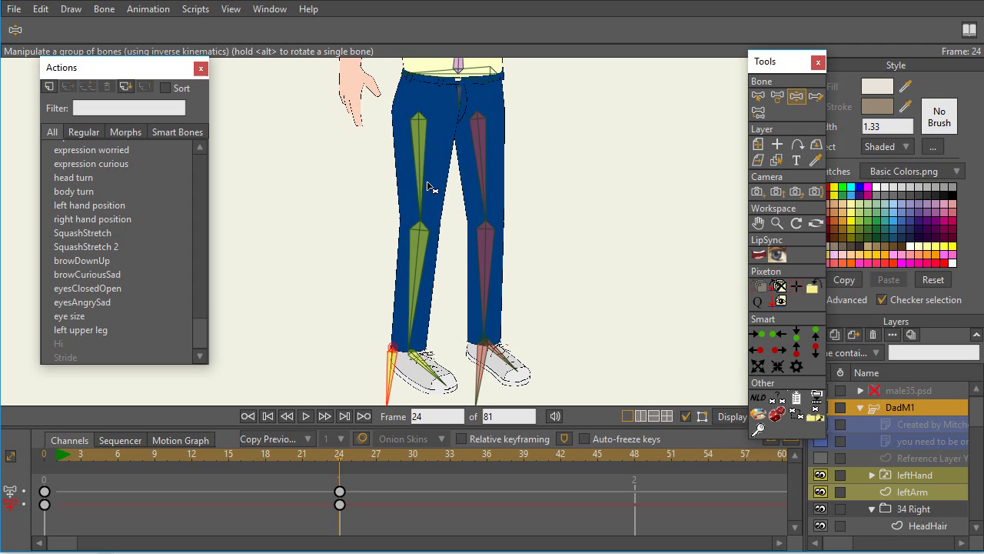
left_click(80, 329)
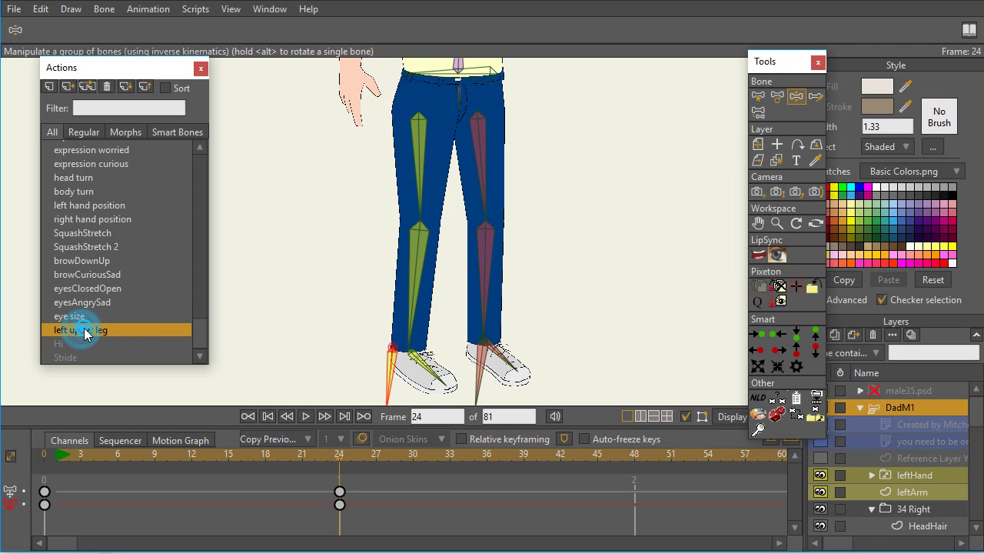
Step: Edit the left upper leg action, showing the leg raised sideways at frame 1
double_click(84, 329)
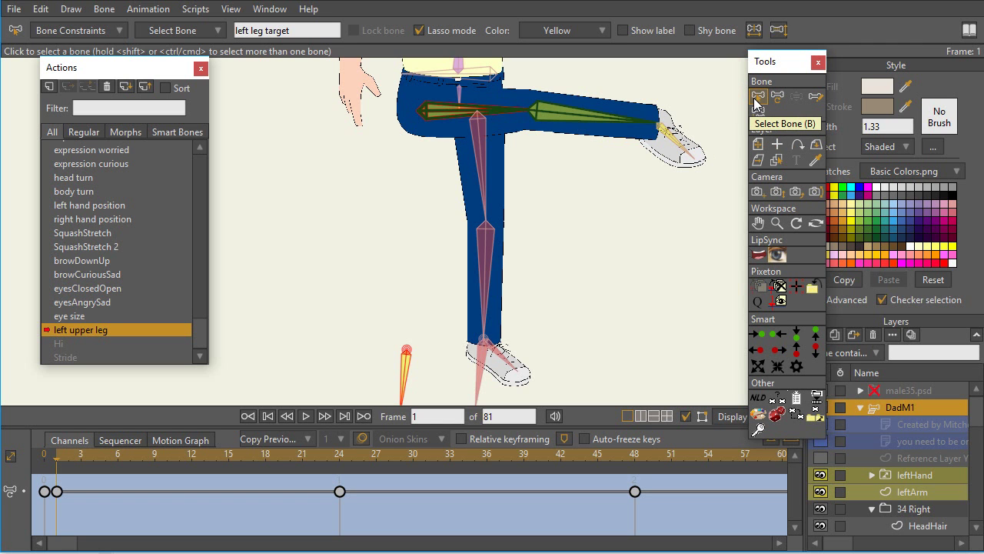
Step: Select all rig bones except the thigh bone
left_click(559, 267)
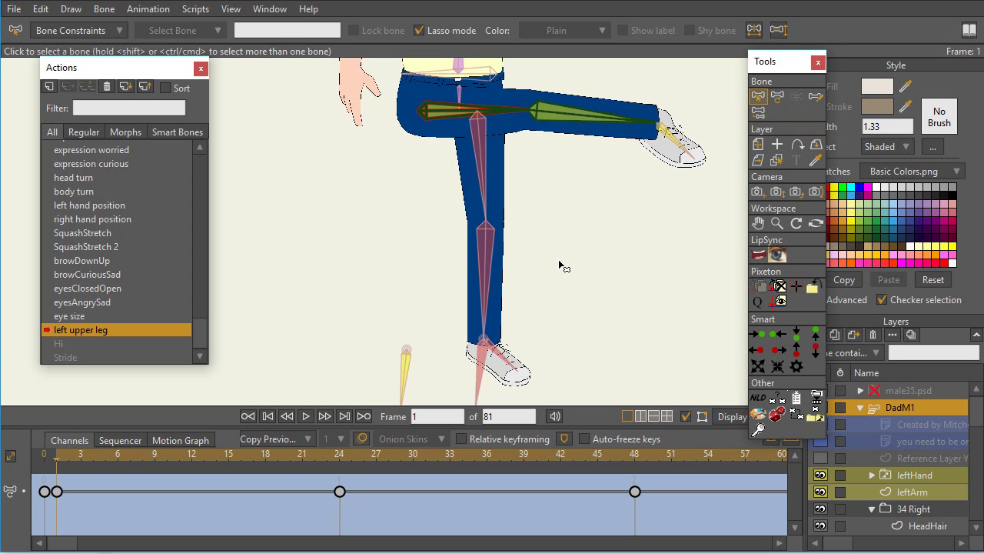
key("ctrl+a")
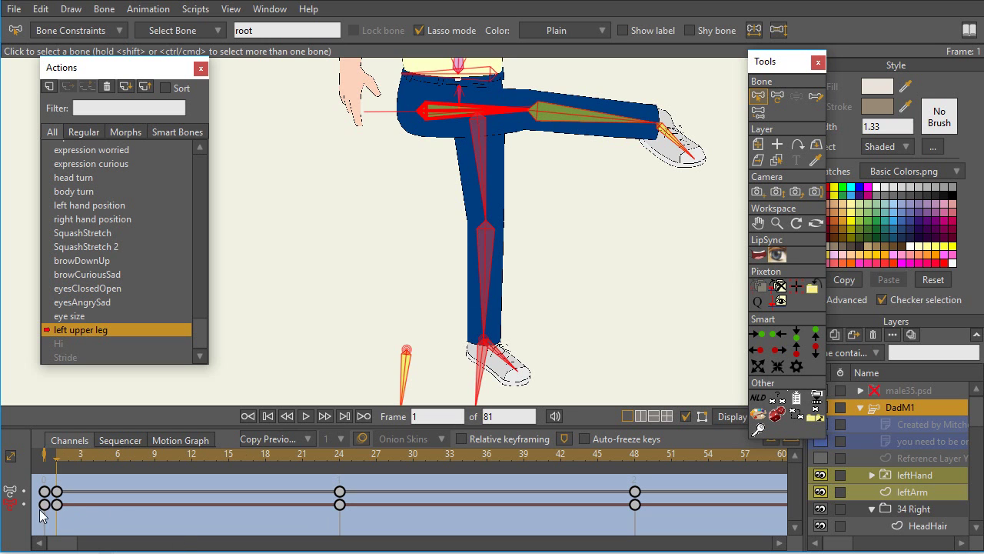
left_click(451, 116)
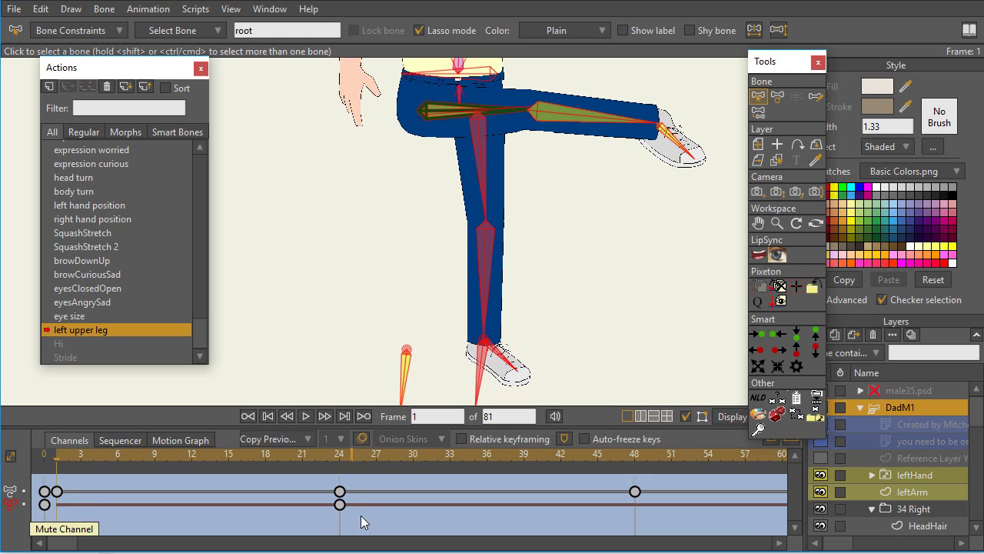
Step: Delete the second channel's frame-24 keyframe, then select only the left lower leg bone
left_click(341, 505)
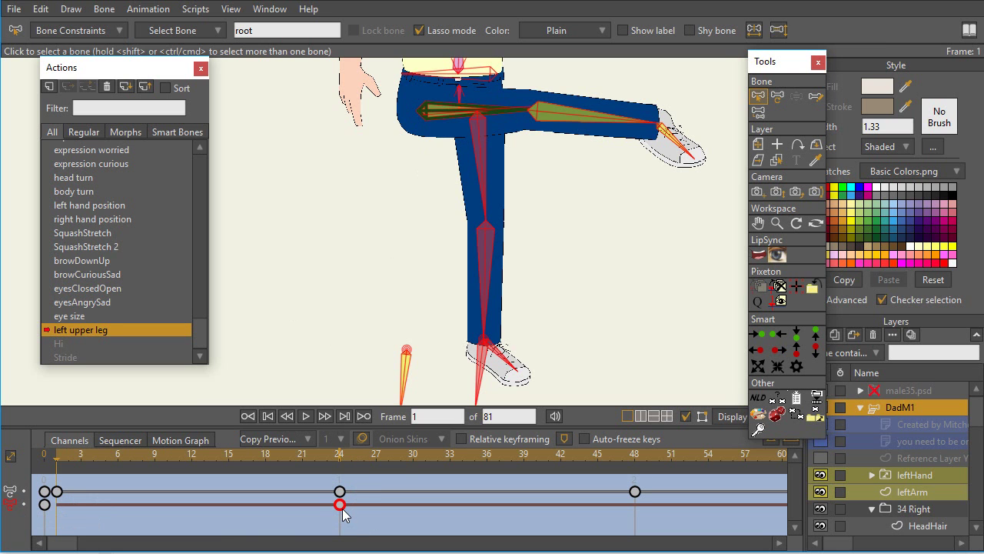
key("Delete")
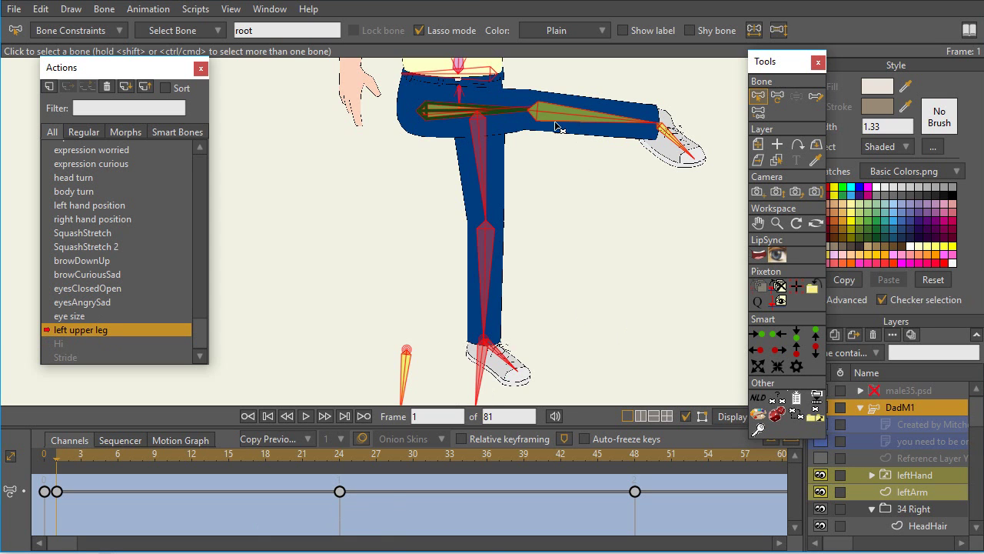
key("ctrl+shift+a")
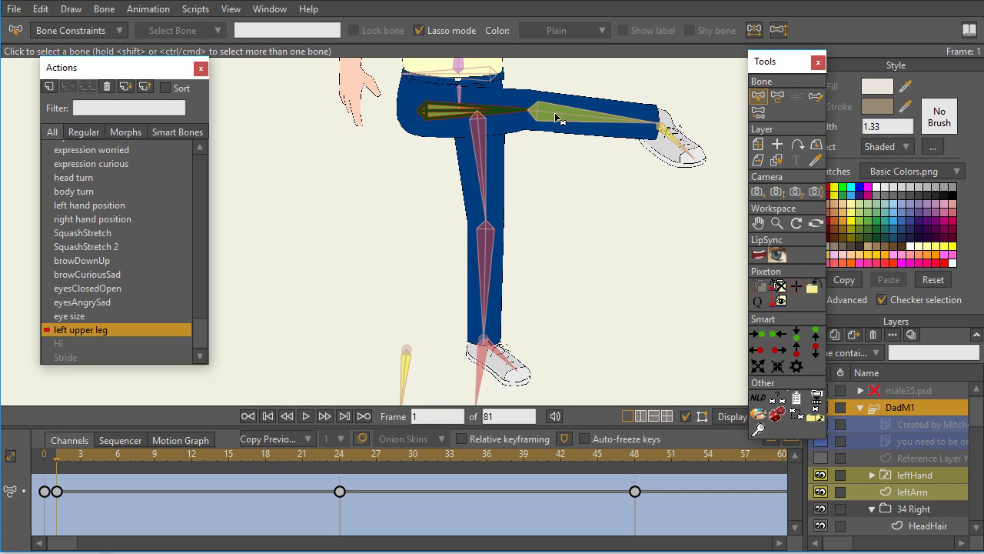
left_click(556, 116)
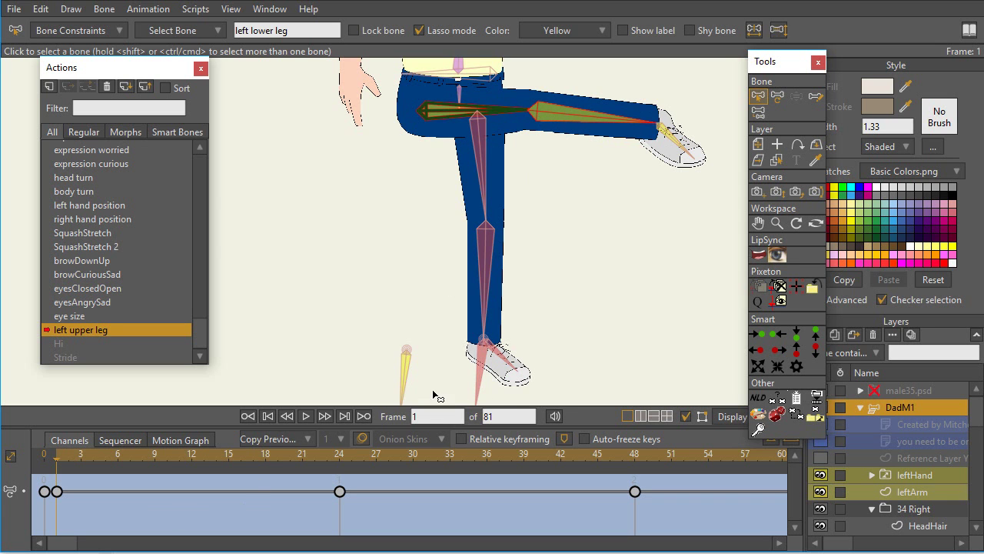
left_click(202, 171)
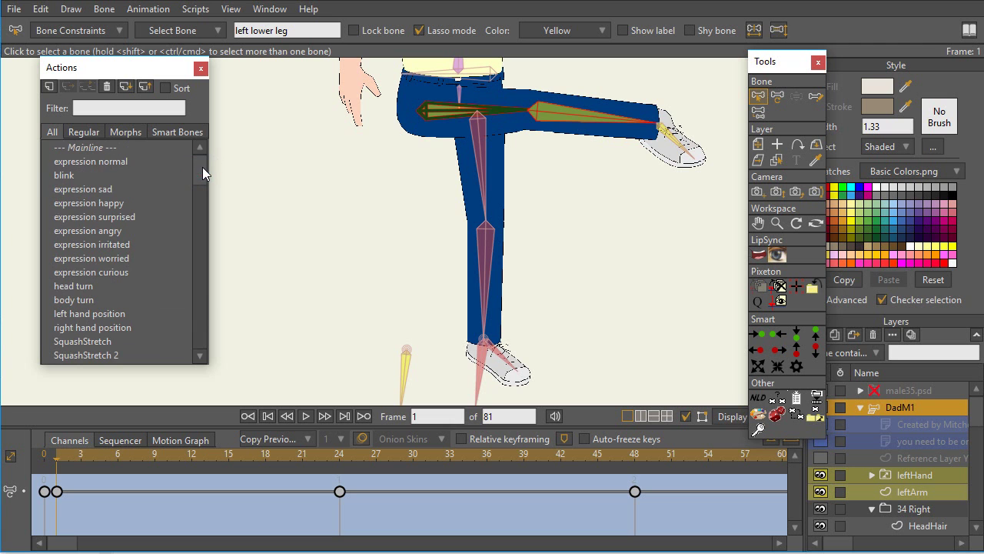
Step: On the Mainline, bend the left leg at the knee and the right leg using inverse kinematics
left_click(104, 150)
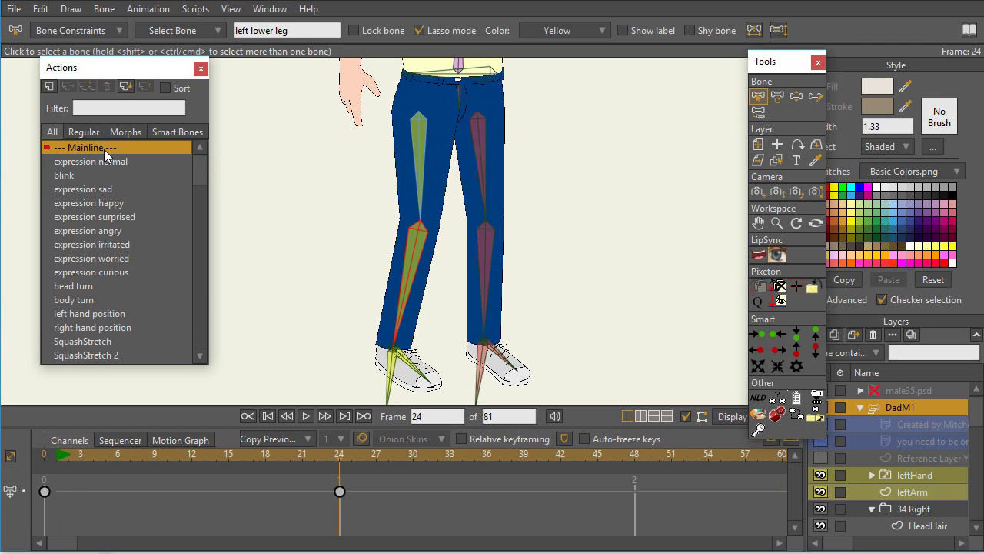
left_click(796, 96)
left_click_drag(392, 378, 403, 338)
left_click_drag(483, 378, 476, 353)
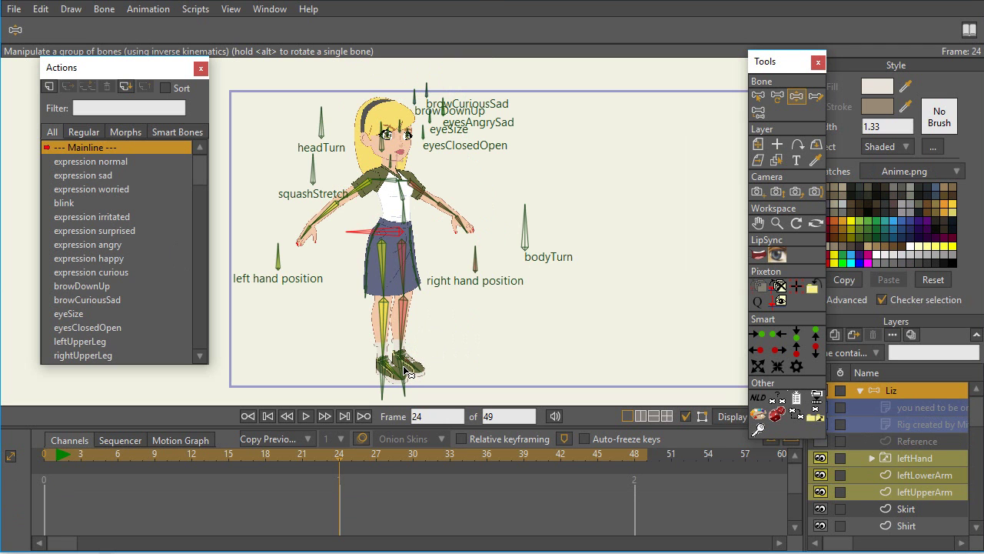
Step: Bend Liz's right leg, turn her with the bodyTurn bone, and move her foot to check the legs
left_click_drag(405, 371, 381, 378)
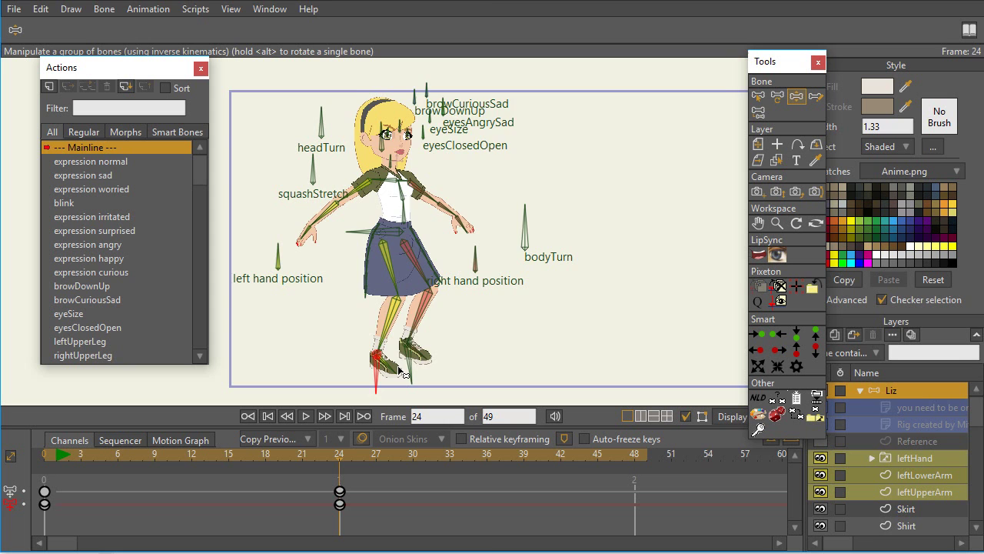
left_click_drag(525, 211, 503, 223)
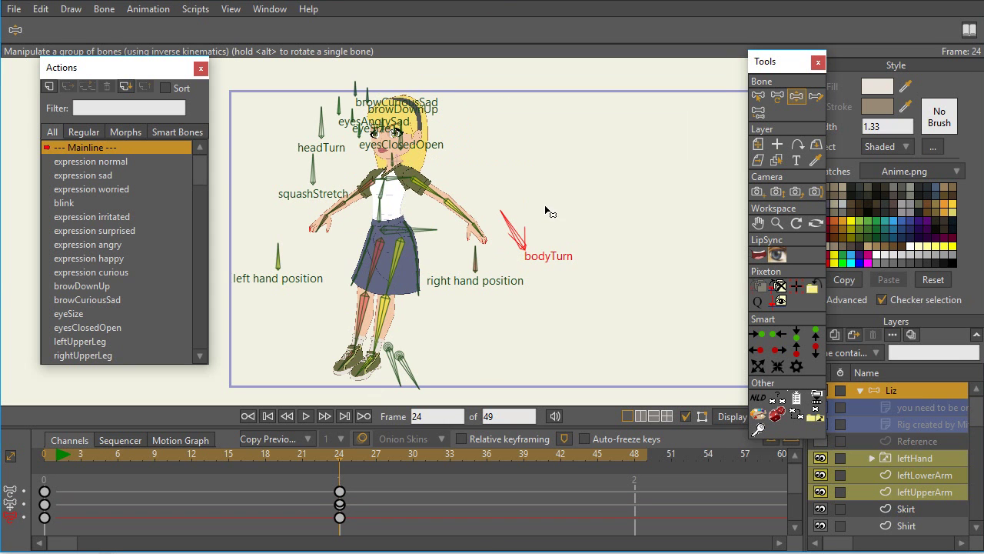
left_click(412, 366)
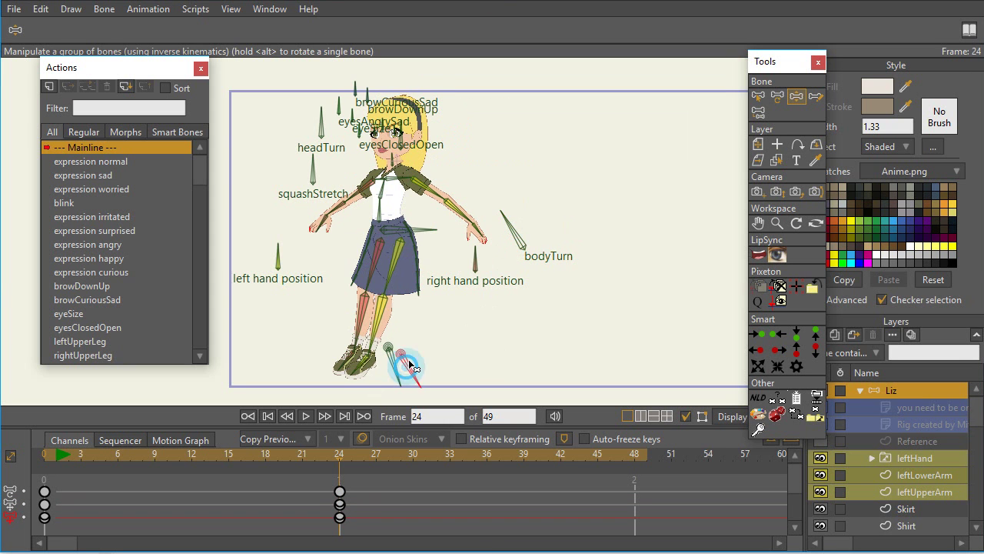
mouse_move(412, 367)
left_mouse_down()
mouse_move(396, 355)
mouse_move(416, 356)
mouse_move(415, 367)
left_mouse_up()
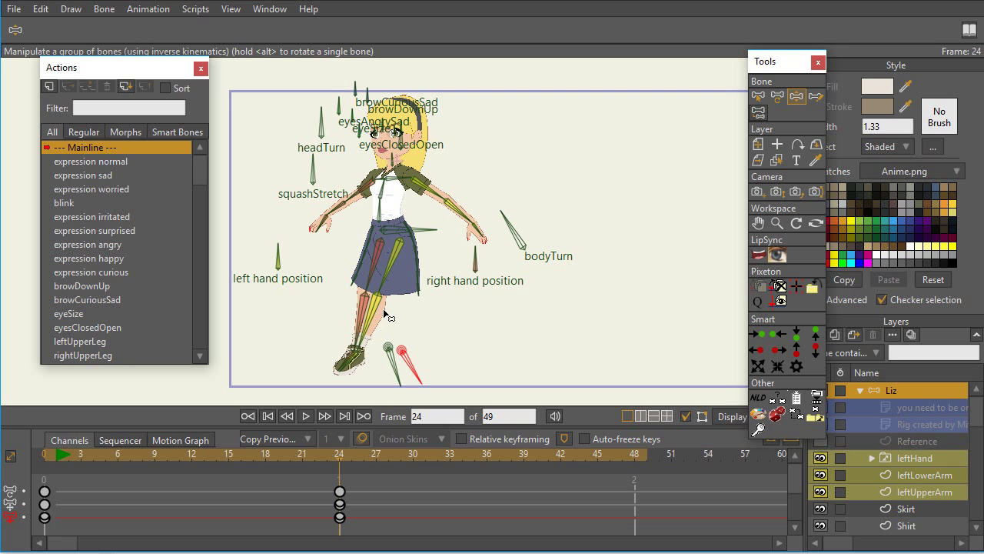
Step: Scroll down the Actions list and open the bodyTurn action for editing
scroll(200, 325, "down", 2)
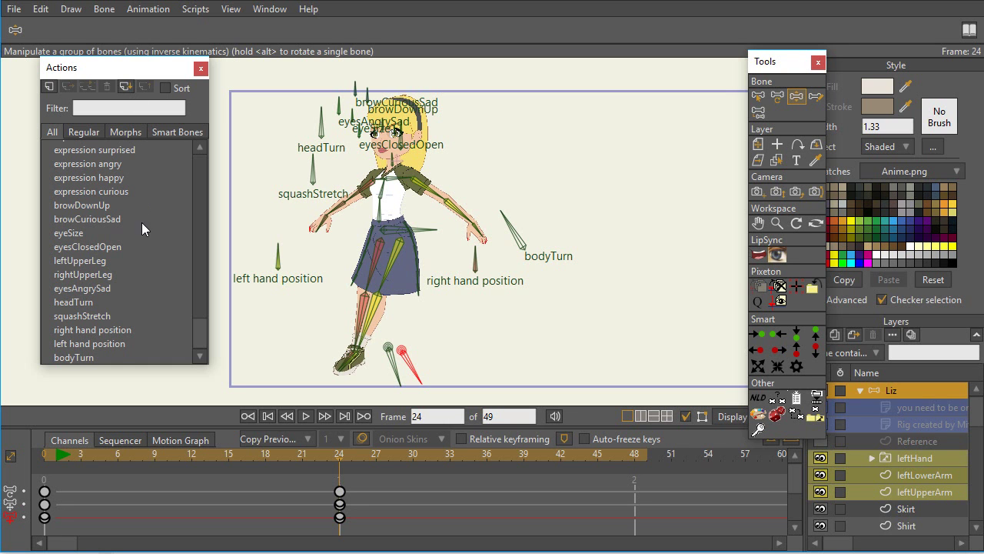
left_click(99, 357)
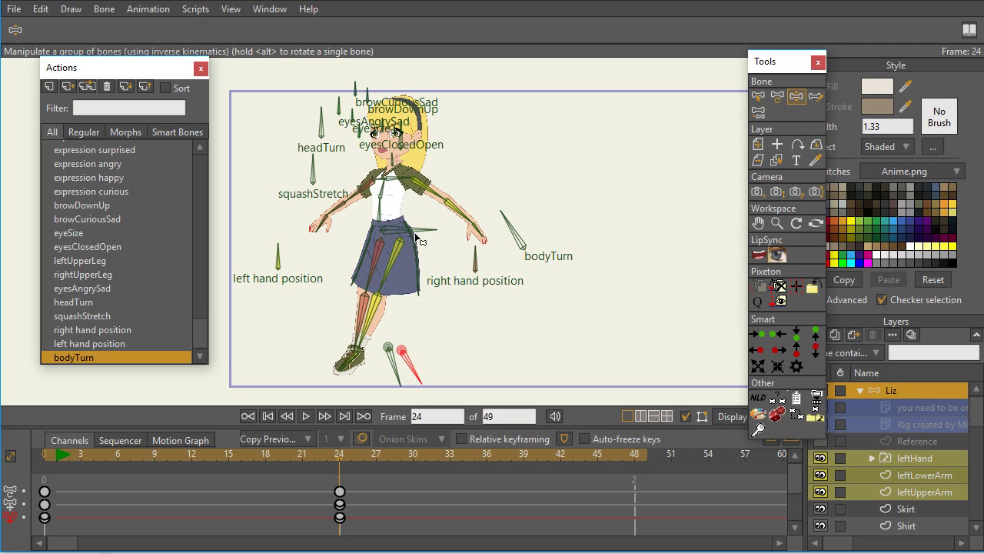
Step: With Select Bone active, return to Mainline and delete the frame-24 keyframes
left_click(759, 96)
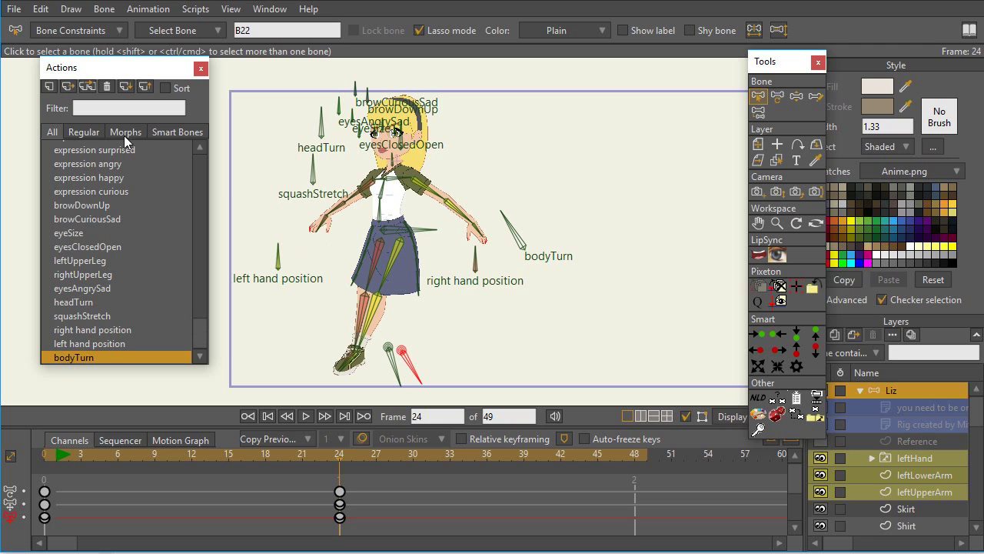
left_click(107, 87)
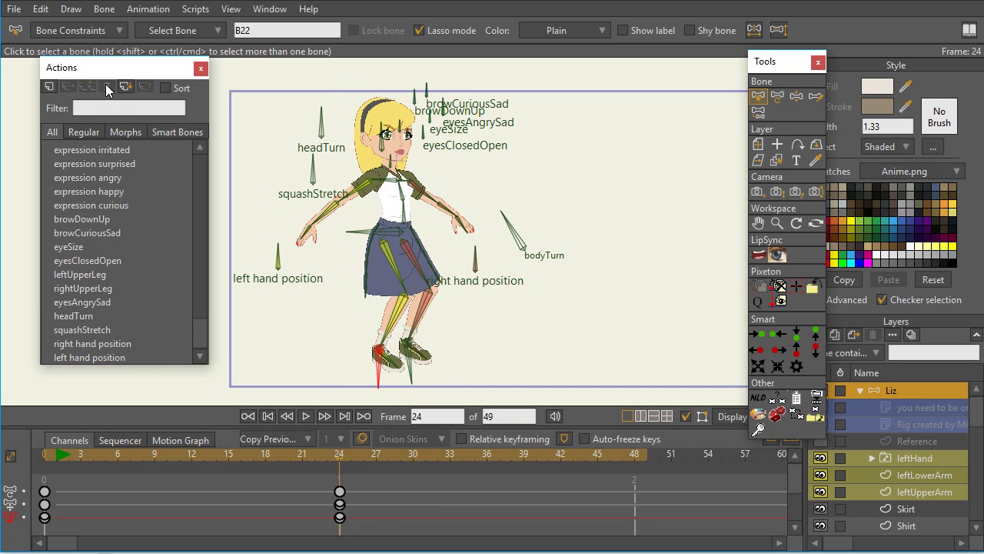
left_click_drag(362, 526, 321, 484)
key("Delete")
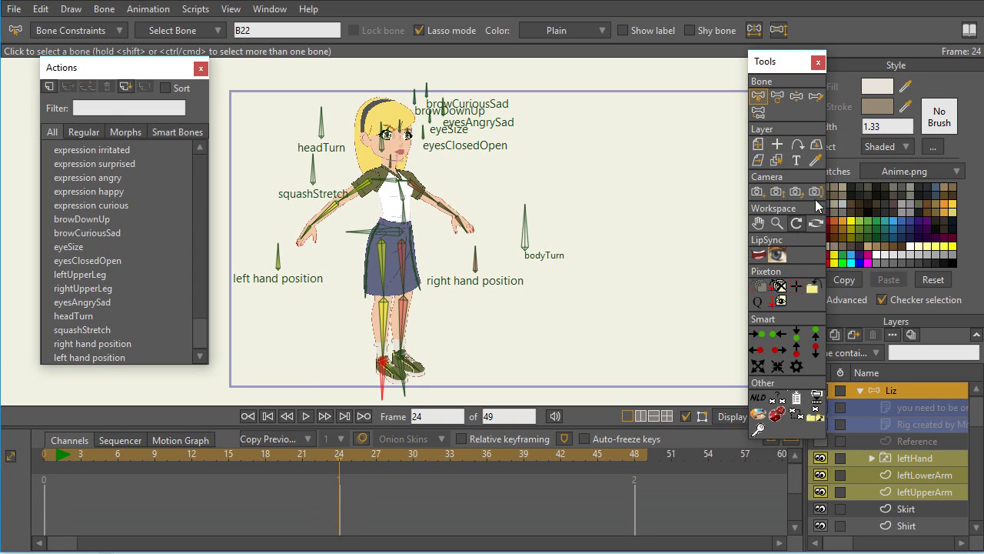
Step: At frame 24, raise Liz's right foot and flip the hip bone to turn her body
left_click(796, 96)
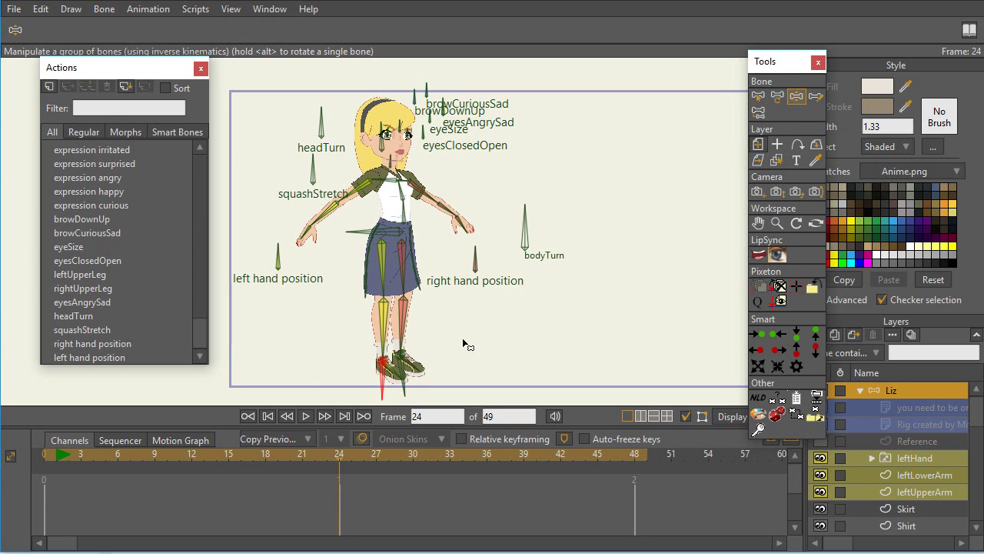
mouse_move(385, 368)
left_mouse_down()
mouse_move(408, 354)
mouse_move(422, 362)
mouse_move(387, 371)
left_mouse_up()
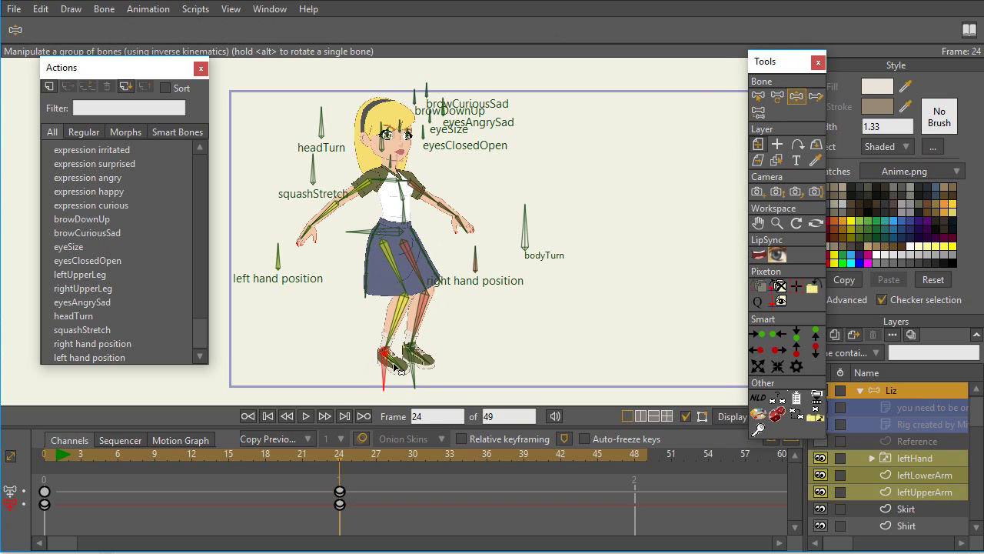
left_click(758, 97)
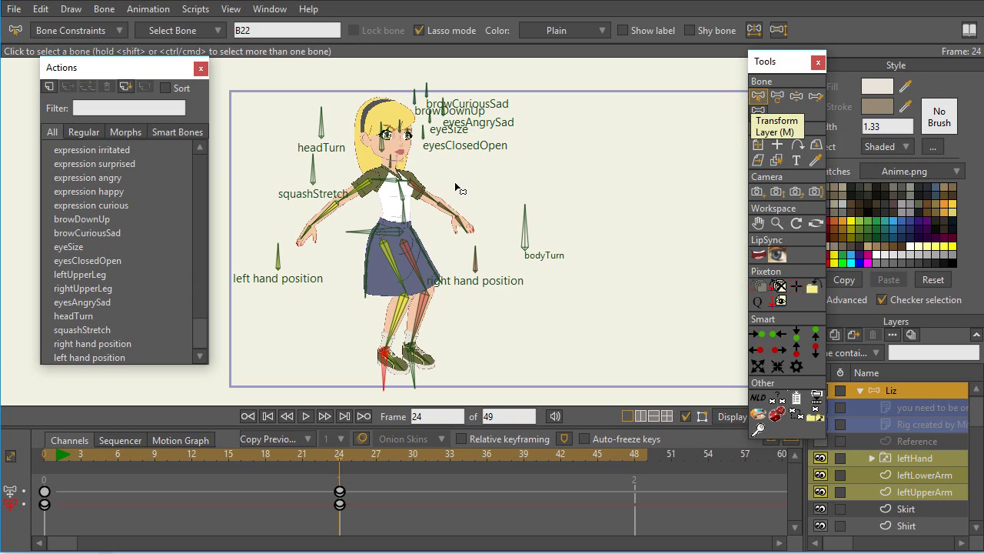
left_click(387, 240)
left_click(384, 235)
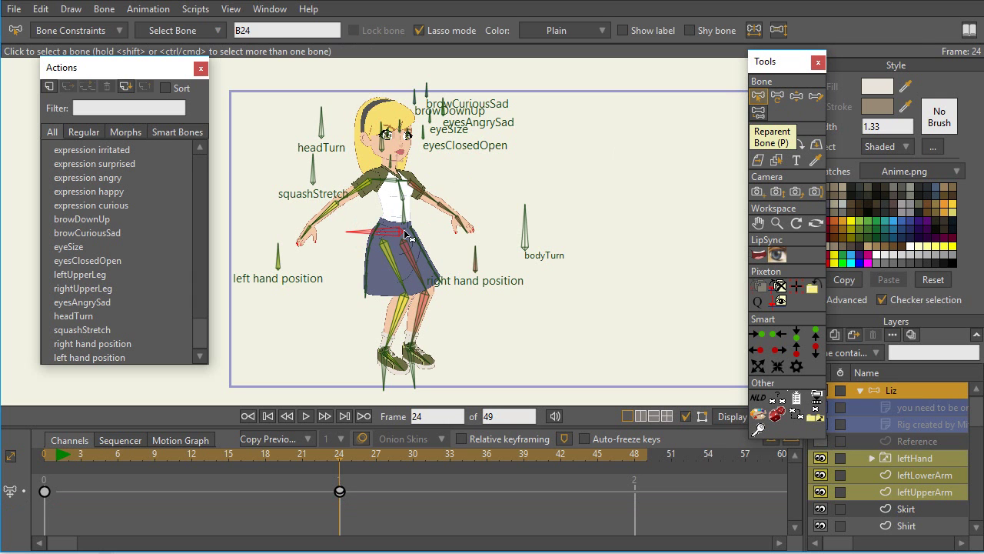
left_click(754, 30)
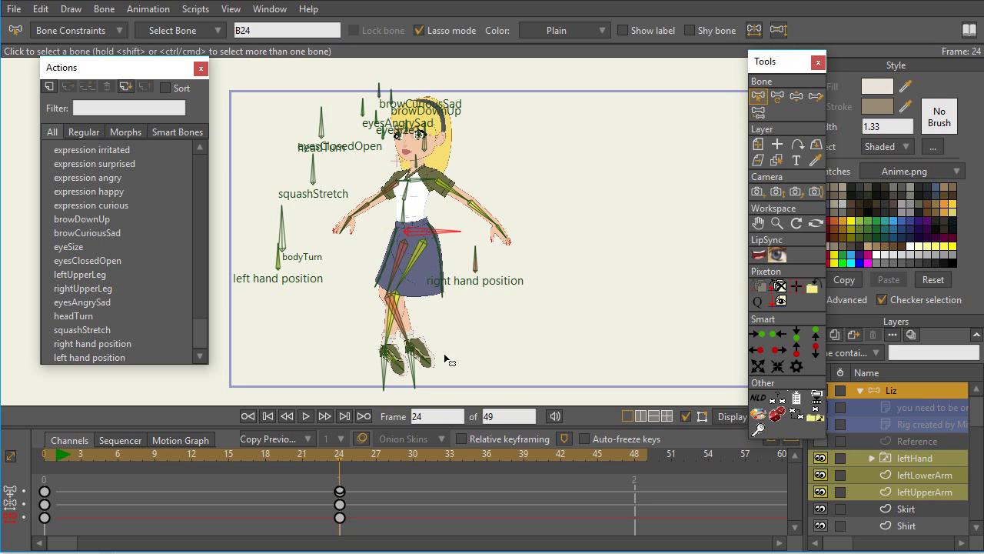
Step: Drag the right foot bone to the left with Manipulate Bones
left_click(796, 99)
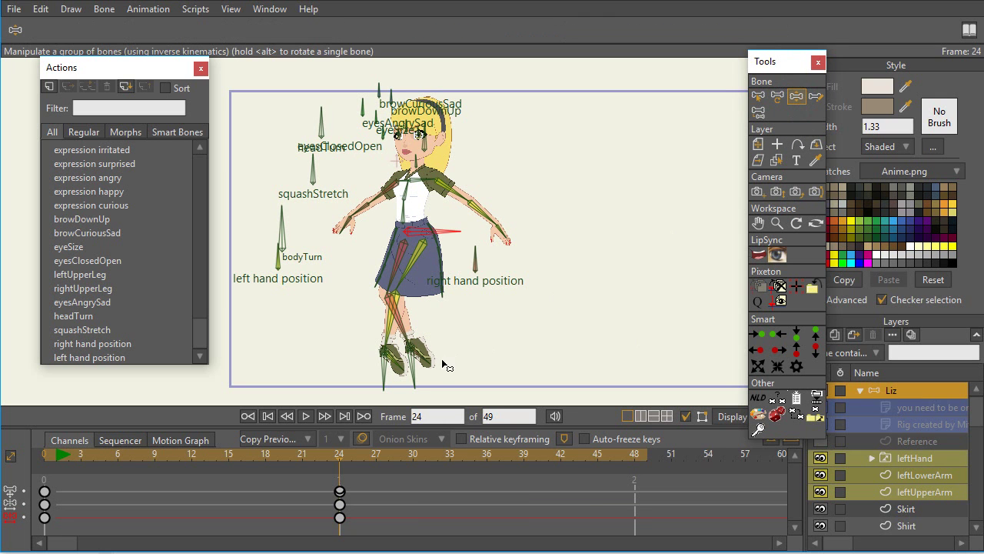
left_click(408, 363)
mouse_move(407, 370)
left_mouse_down()
mouse_move(381, 366)
mouse_move(446, 386)
mouse_move(419, 388)
mouse_move(428, 380)
mouse_move(401, 365)
left_mouse_up()
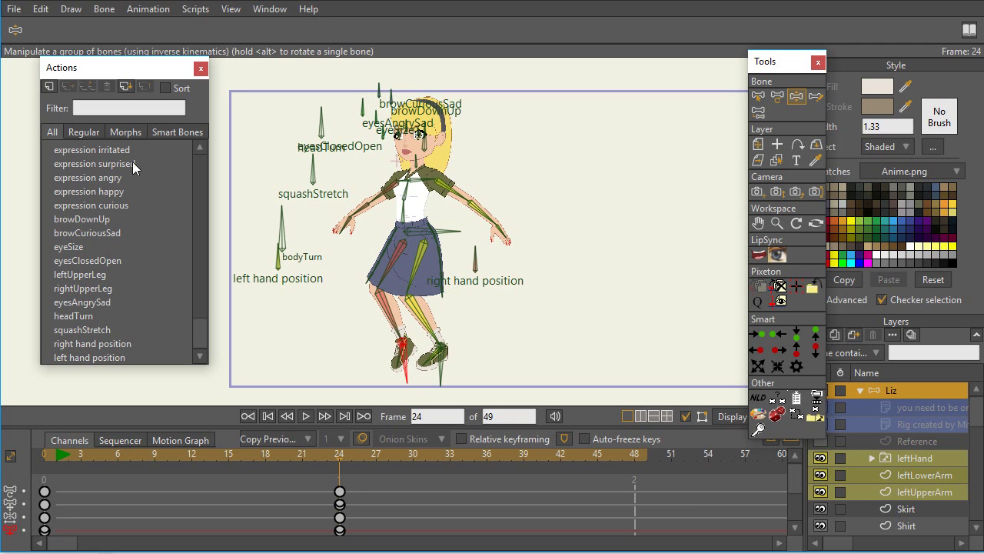
Step: Delete the test poses and return to the main timeline
key("Delete")
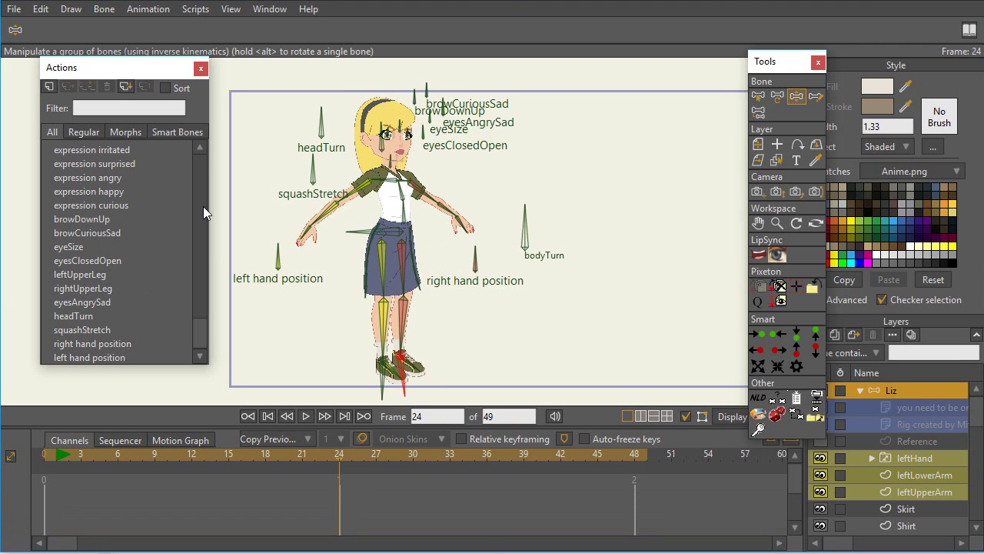
left_click(202, 158)
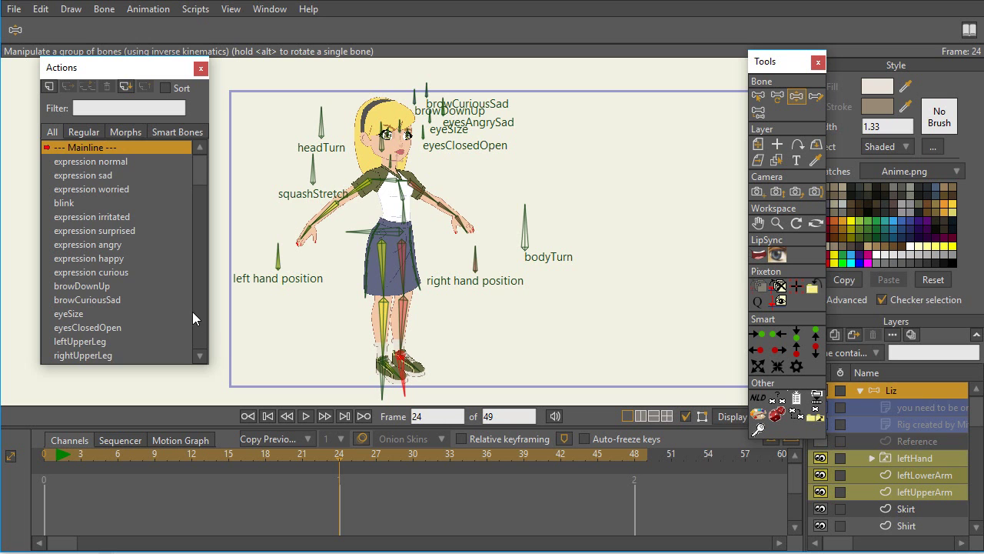
scroll(192, 312, "down", 2)
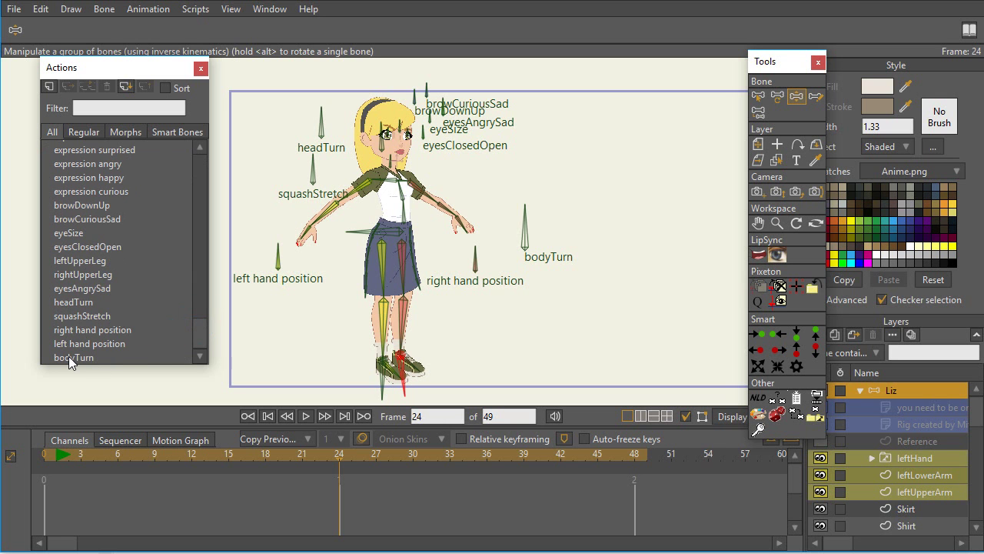
Step: Rotate the bodyTurn bone at frame 24 and pull a foot to check the leg bend
left_click(524, 238)
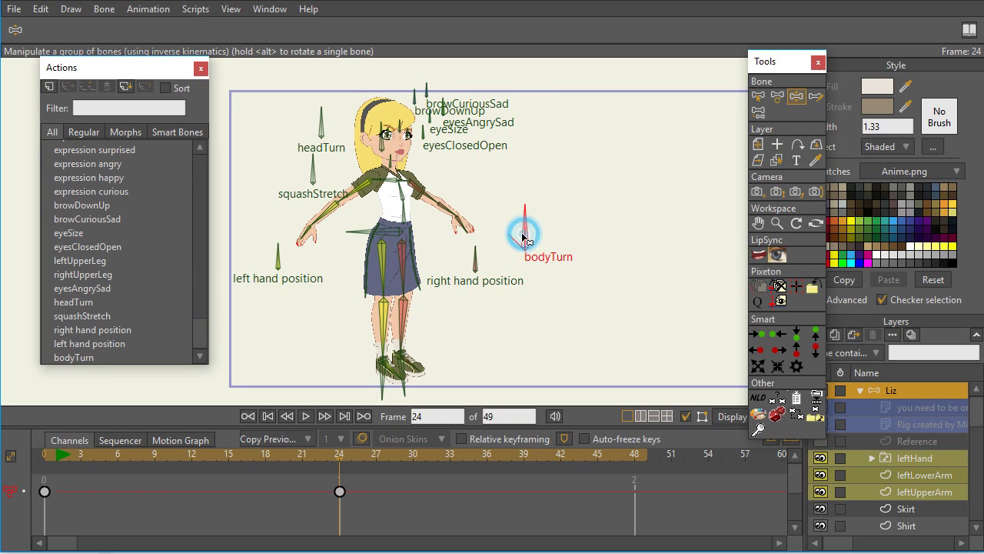
left_click_drag(525, 239, 505, 248)
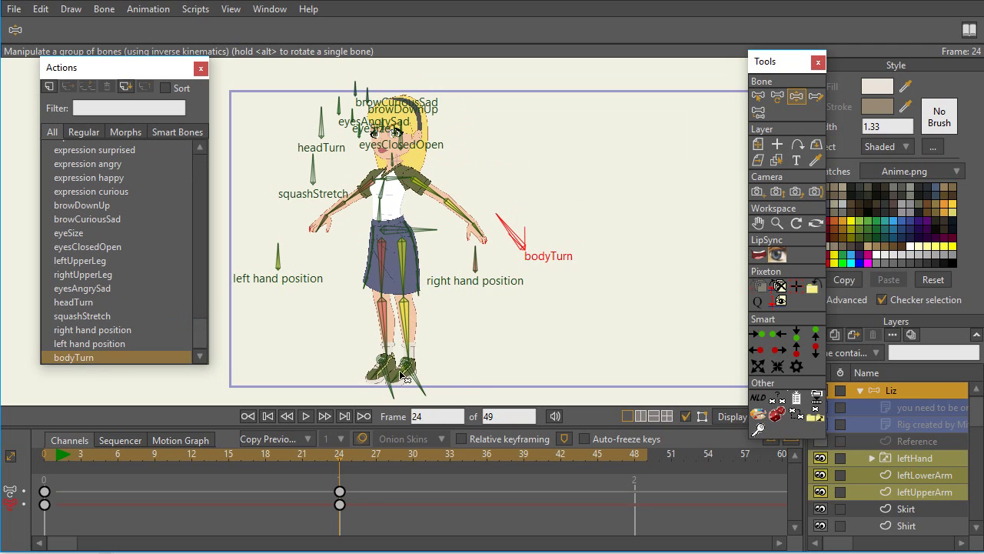
left_click_drag(416, 379, 418, 367)
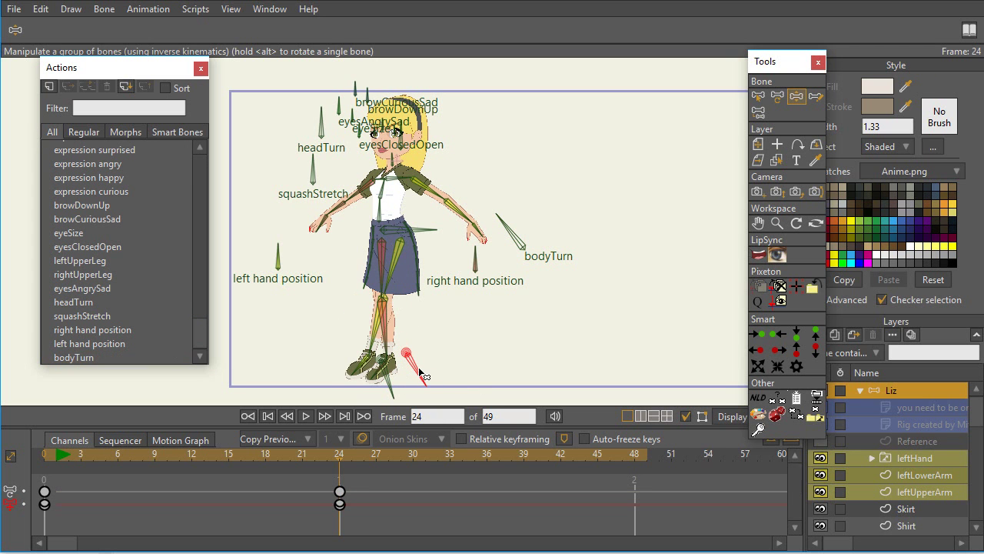
Step: Inside bodyTurn, select the leg bones and delete their keyframes at frames 11–12
double_click(101, 359)
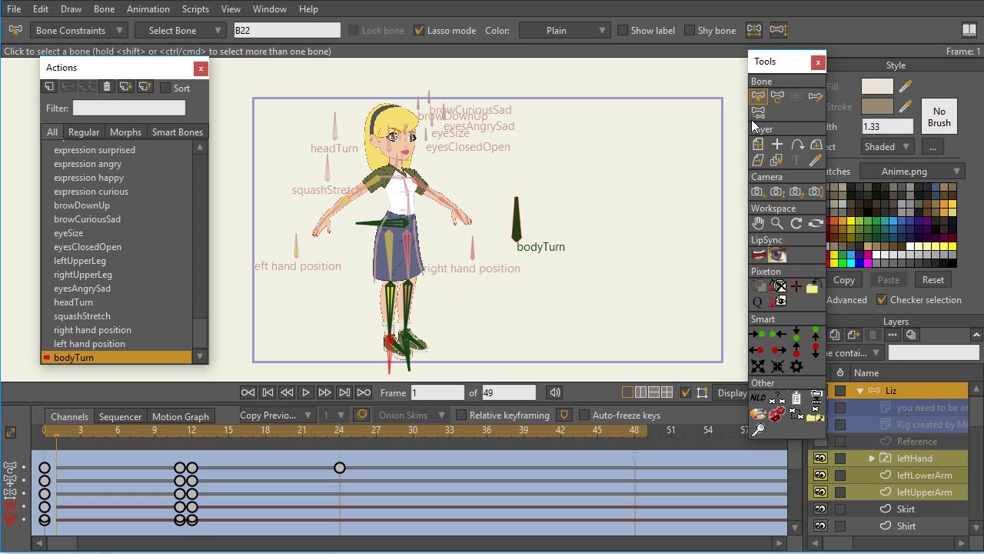
mouse_move(477, 345)
left_mouse_down()
mouse_move(480, 288)
mouse_move(436, 246)
mouse_move(360, 252)
mouse_move(331, 301)
mouse_move(354, 353)
mouse_move(385, 370)
mouse_move(439, 379)
mouse_move(485, 343)
left_mouse_up()
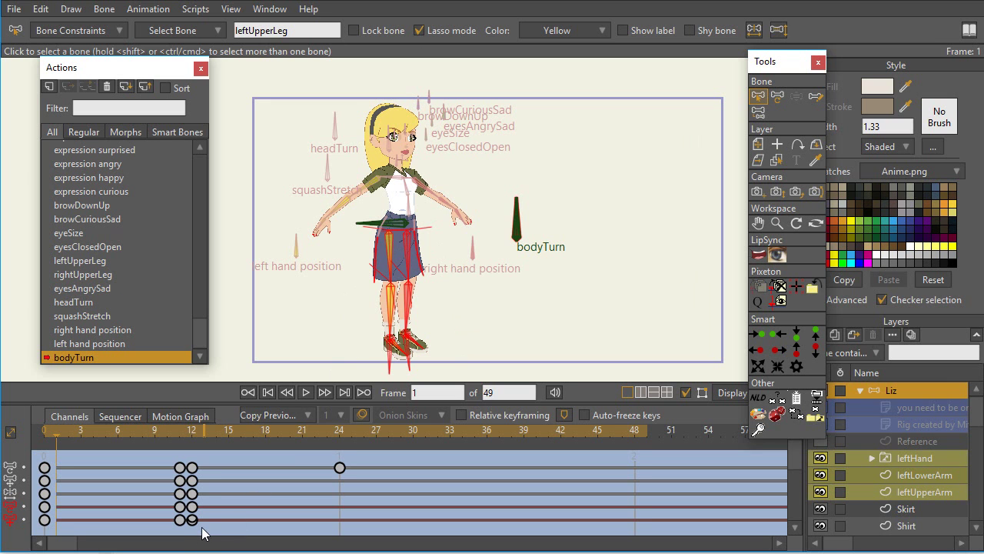
left_click_drag(204, 530, 176, 509)
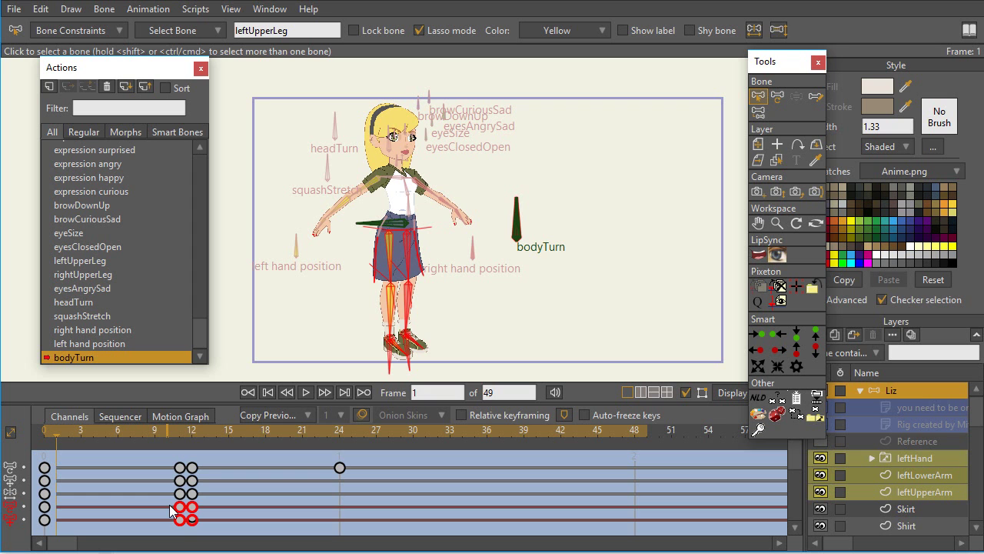
key("Delete")
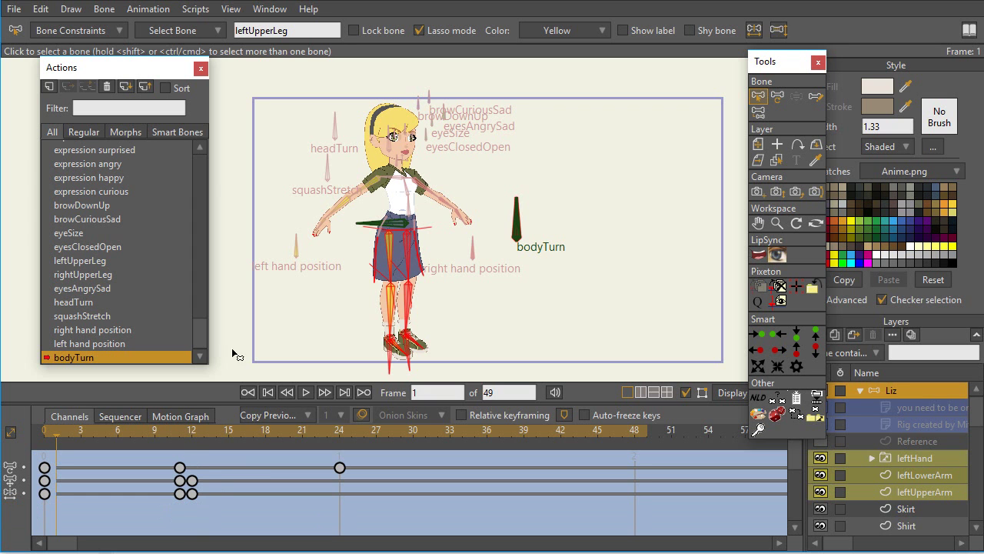
Step: Switch back to Mainline and delete the frame-24 test keyframes
left_click(202, 174)
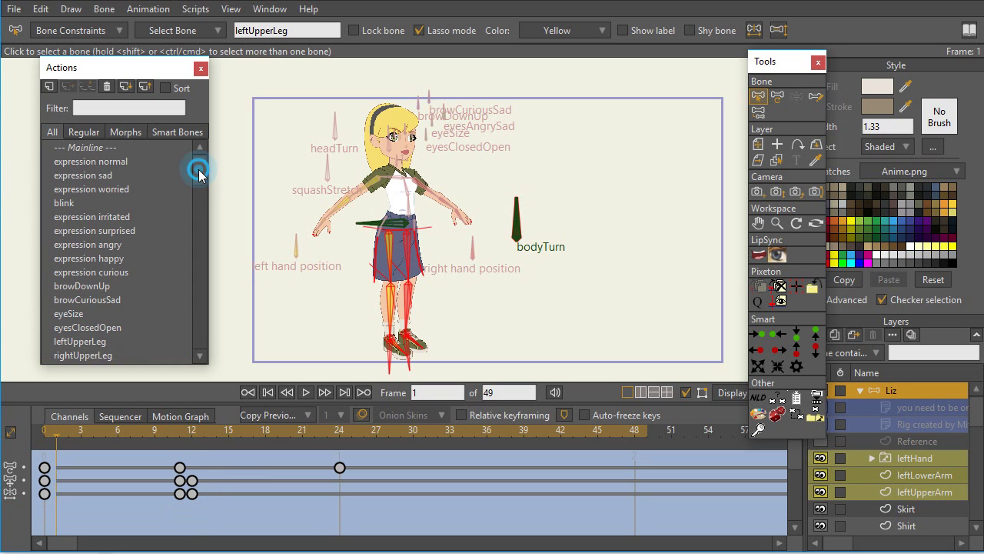
left_click(100, 151)
left_click(99, 153)
left_click_drag(329, 463, 363, 516)
key("Delete")
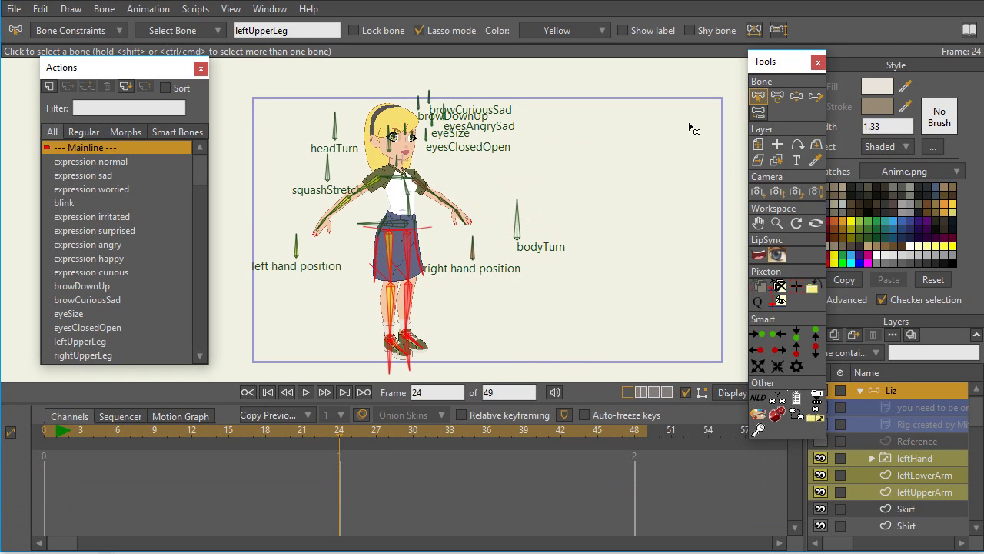
Step: Deselect the legs, rotate the bodyTurn bone, and drag a foot bone to bend the leg
left_click(654, 147)
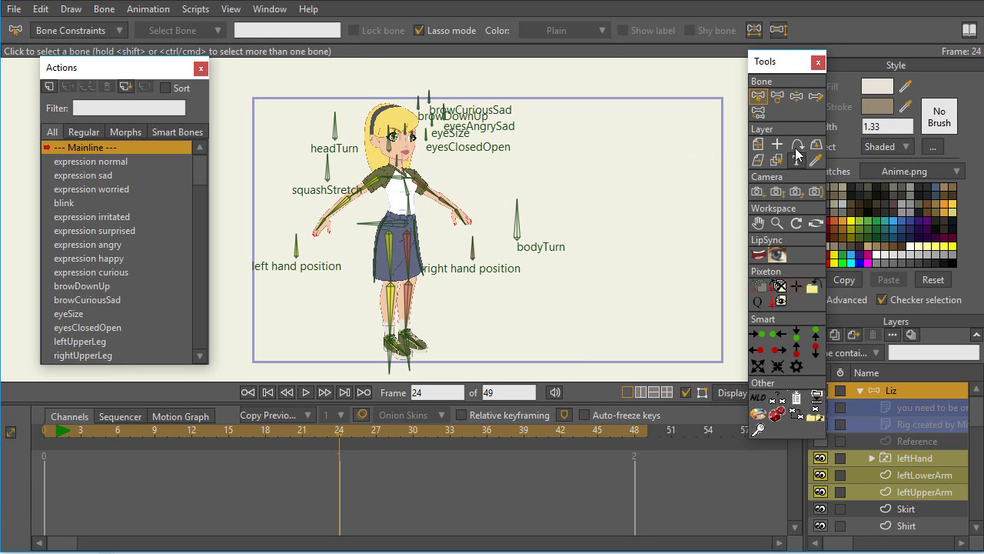
left_click(796, 96)
left_click(514, 216)
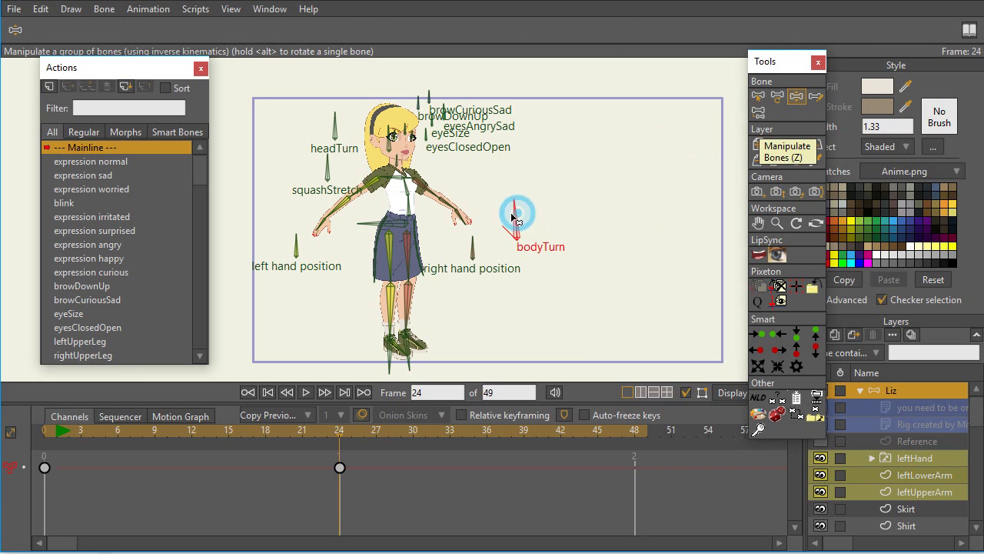
left_click_drag(514, 218, 496, 213)
left_click(410, 356)
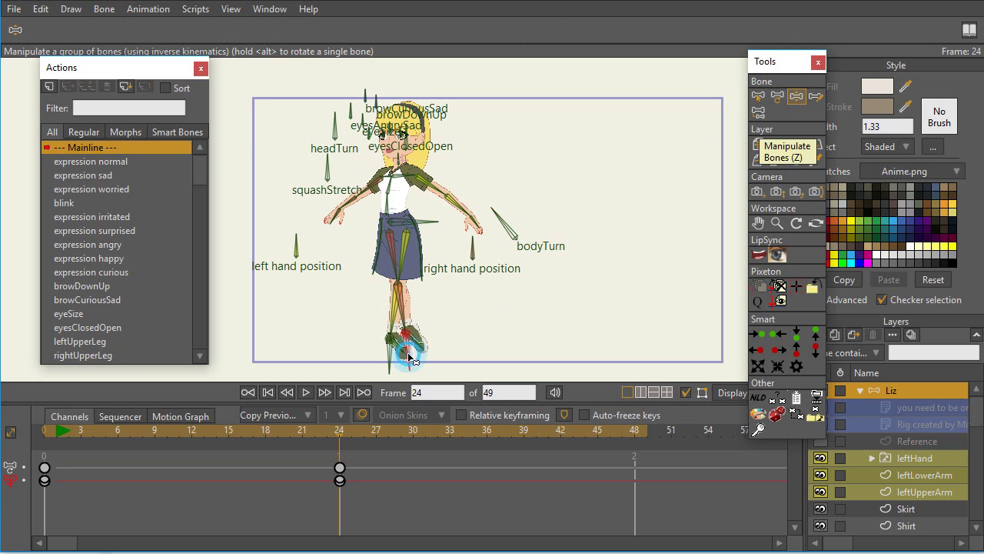
mouse_move(410, 356)
left_mouse_down()
mouse_move(428, 323)
mouse_move(402, 360)
mouse_move(408, 352)
mouse_move(382, 361)
mouse_move(435, 343)
mouse_move(393, 359)
left_mouse_up()
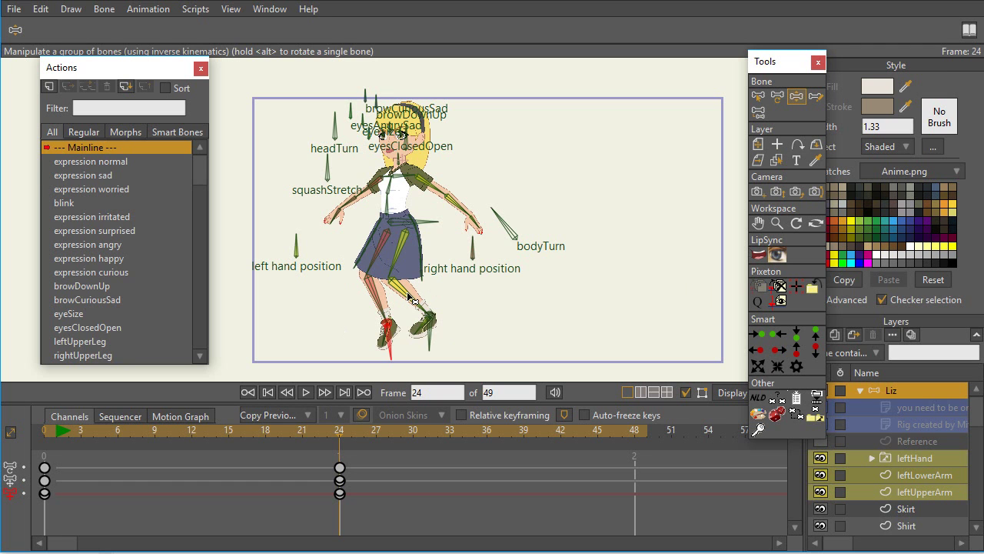
scroll(247, 326, "down", 2)
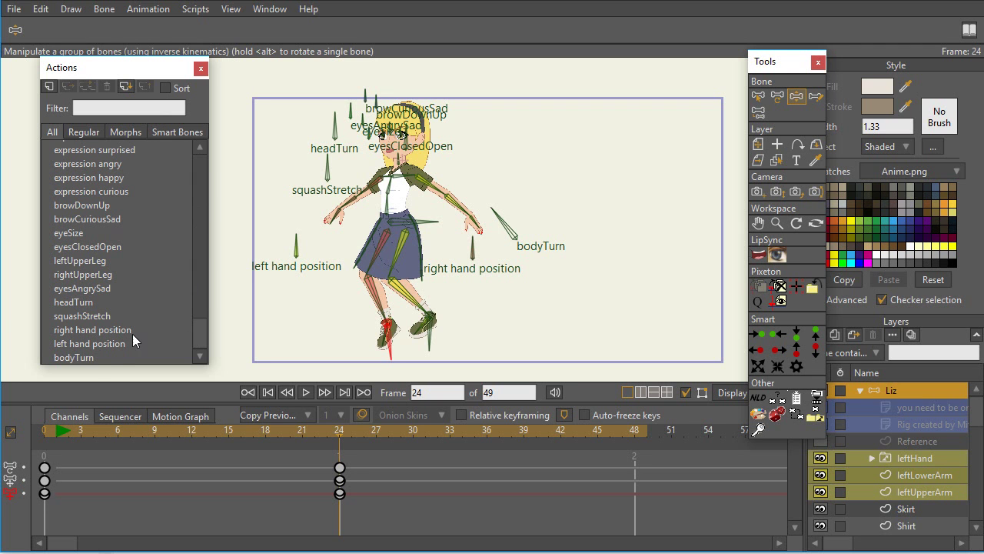
Step: Delete the frame-24 test keyframes on the timeline and reopen the bodyTurn action
left_click(91, 358)
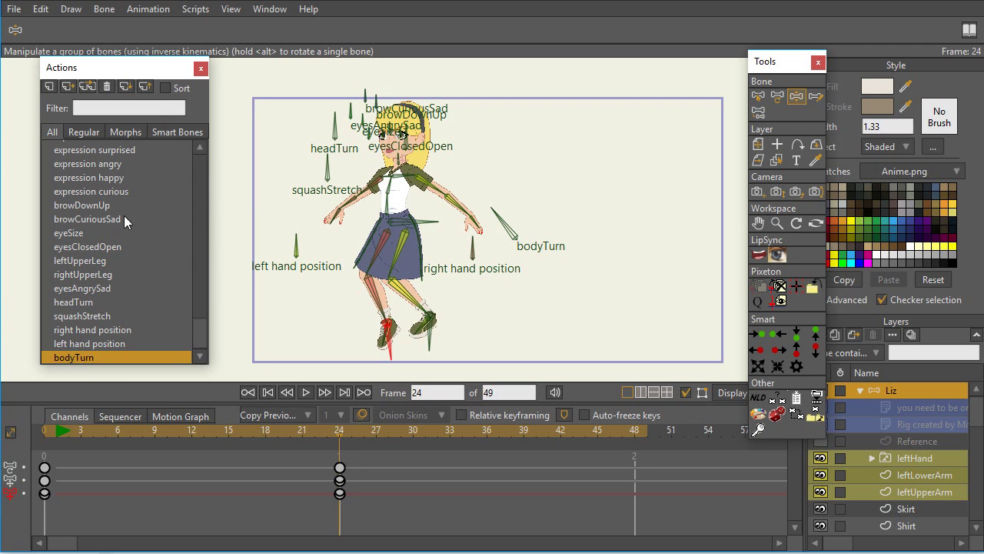
left_click(104, 90)
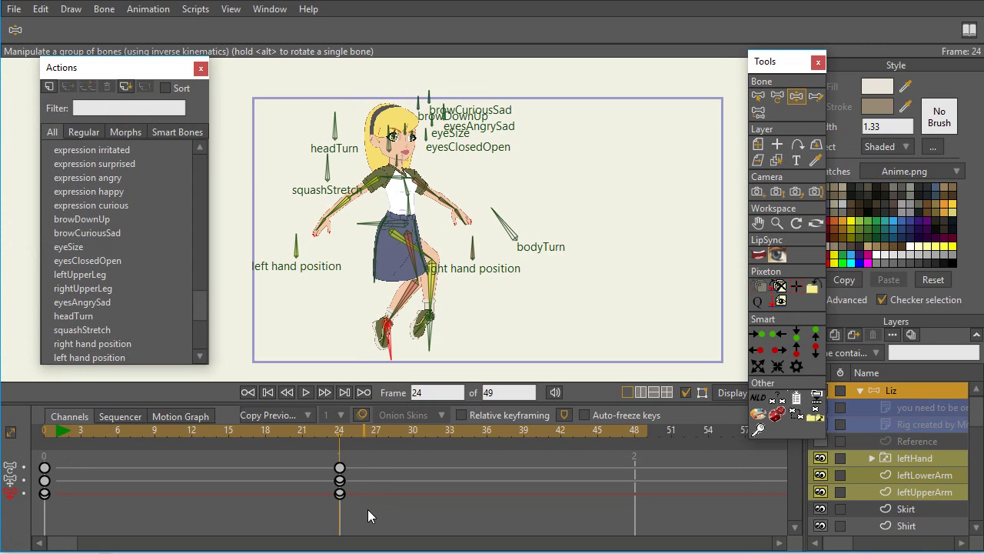
left_click_drag(366, 511, 338, 463)
key("Delete")
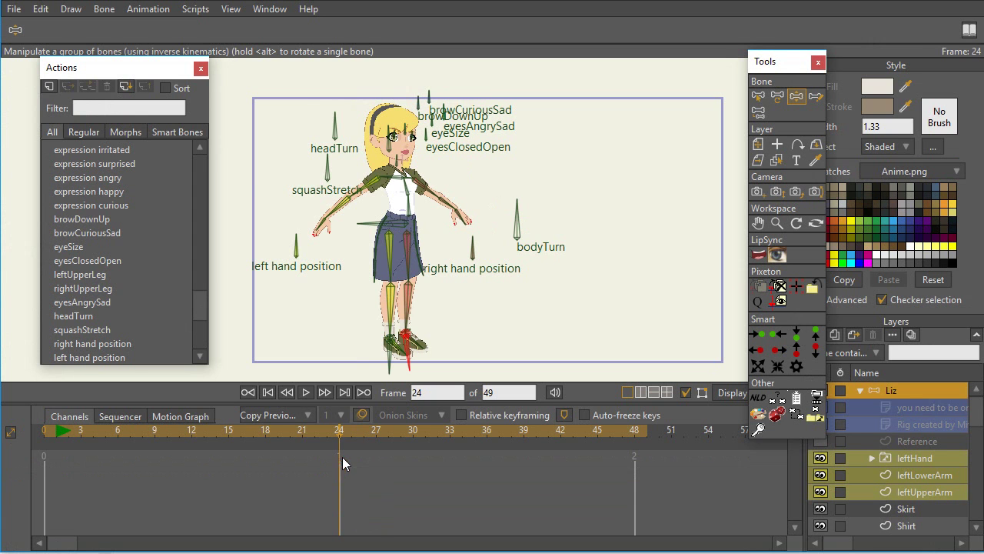
left_click_drag(195, 312, 198, 325)
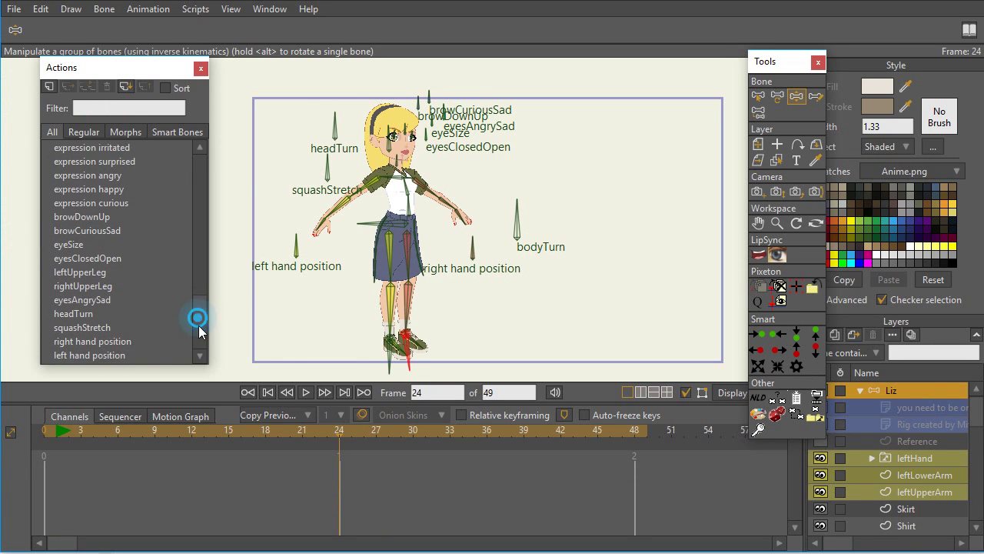
left_click(88, 358)
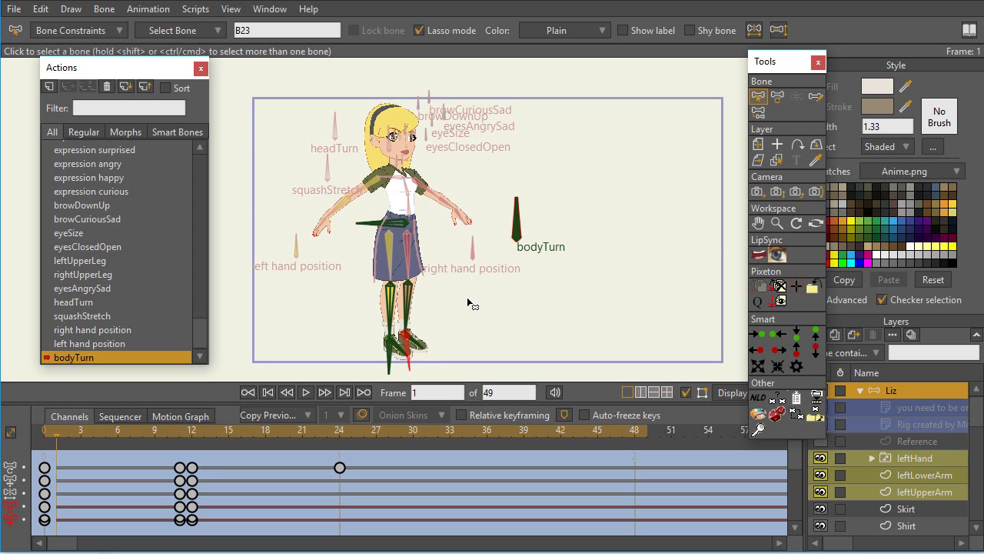
Step: Select the leg bones, delete their lower-leg keys at frame 12 in bodyTurn, then return to Mainline
left_click(421, 291)
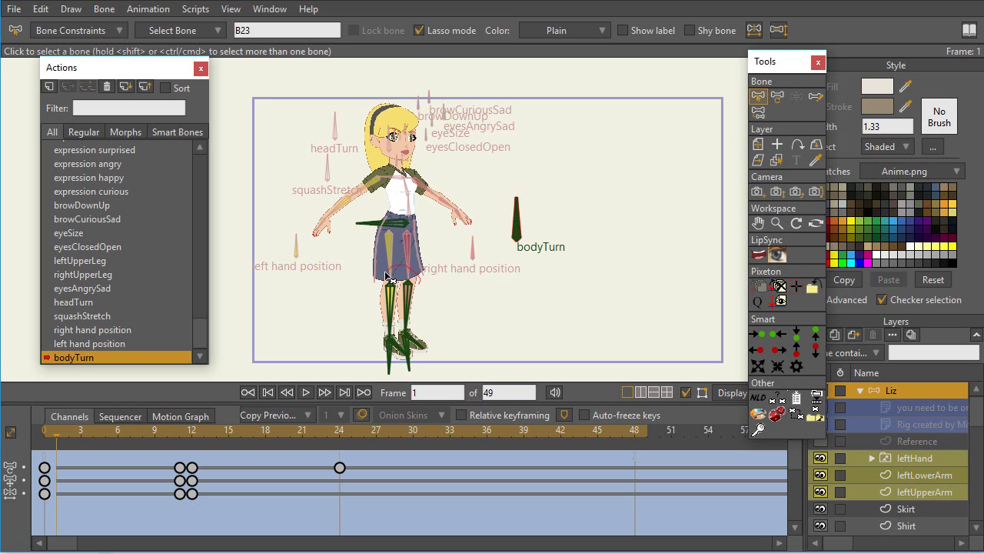
left_click(419, 290)
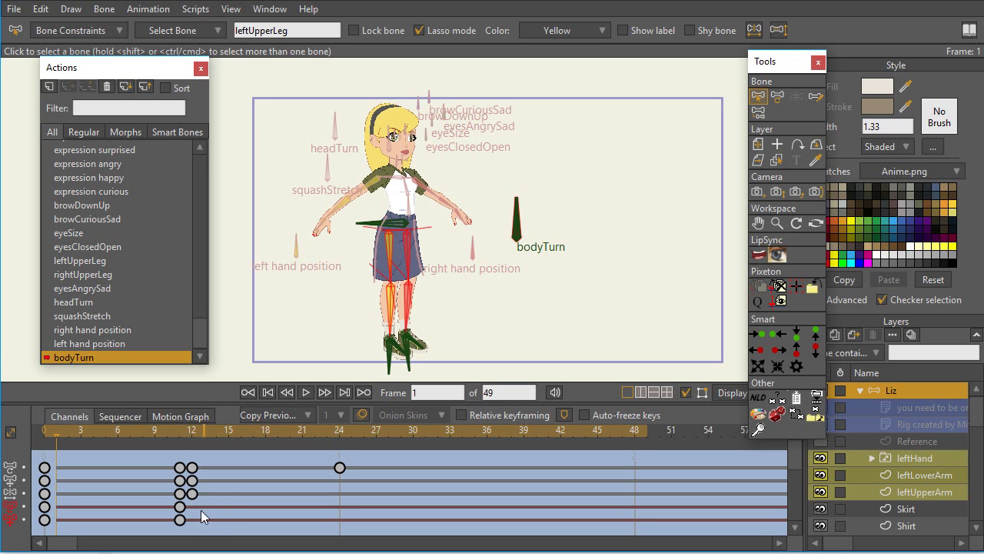
left_click_drag(206, 526, 189, 513)
key("Delete")
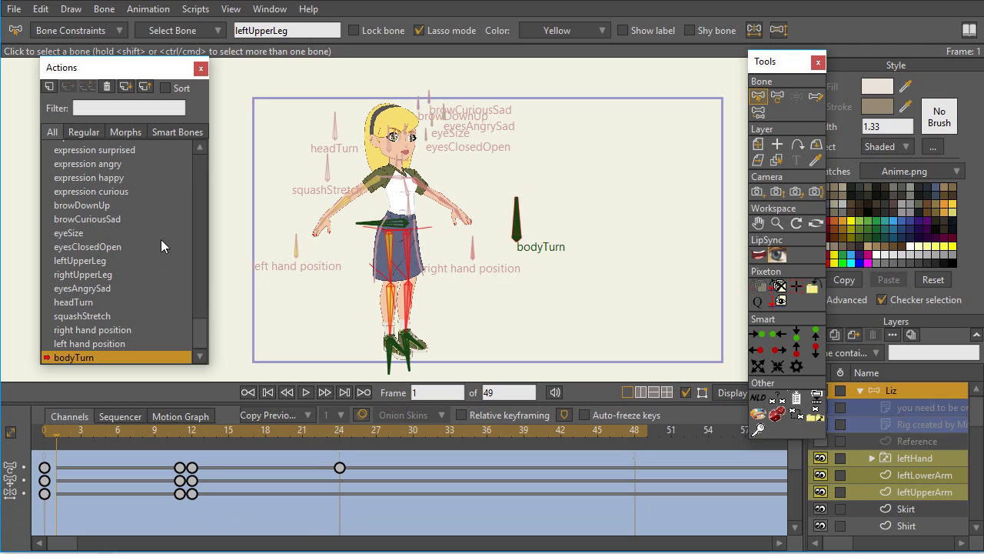
left_click(198, 162)
left_click(96, 147)
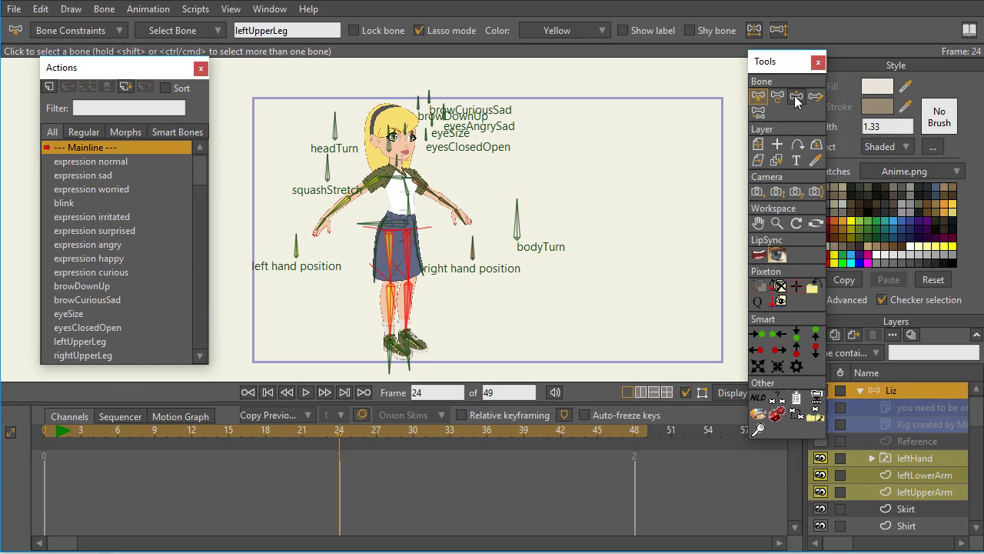
Step: Rotate bodyTurn at frame 24 and drag a foot bone; both knees now bend cleanly
left_click(796, 98)
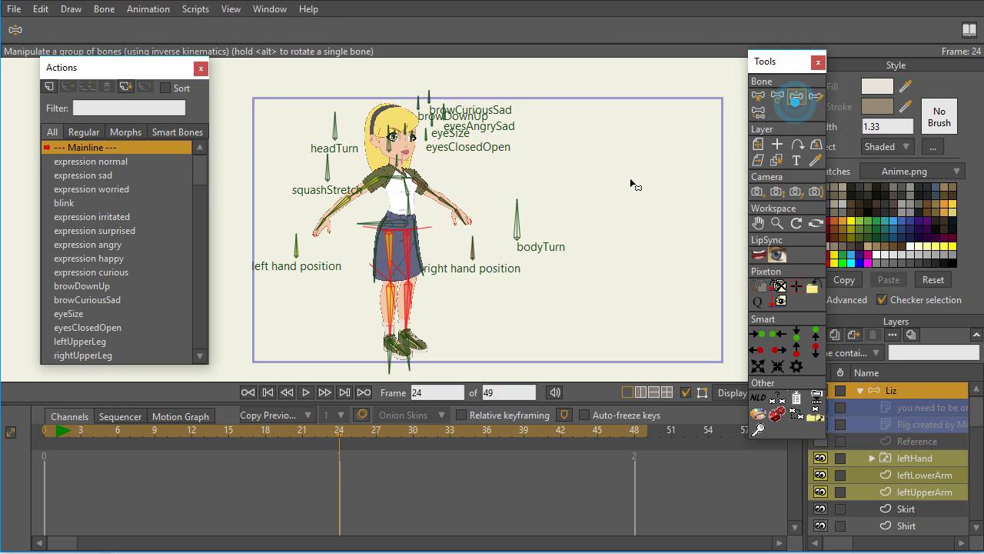
left_click_drag(515, 209, 500, 217)
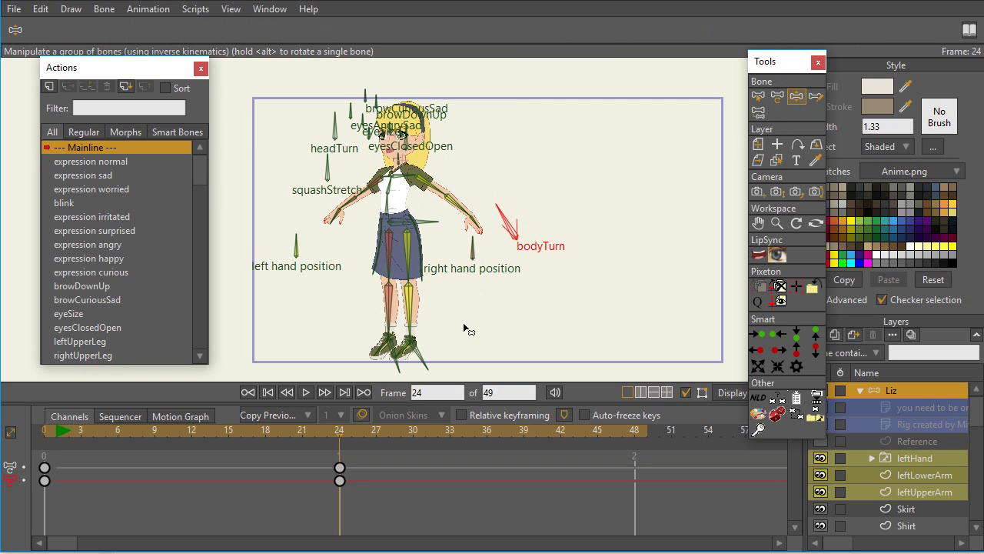
mouse_move(429, 363)
left_mouse_down()
mouse_move(431, 347)
mouse_move(401, 363)
mouse_move(409, 346)
mouse_move(435, 351)
mouse_move(407, 340)
mouse_move(402, 351)
mouse_move(437, 347)
left_mouse_up()
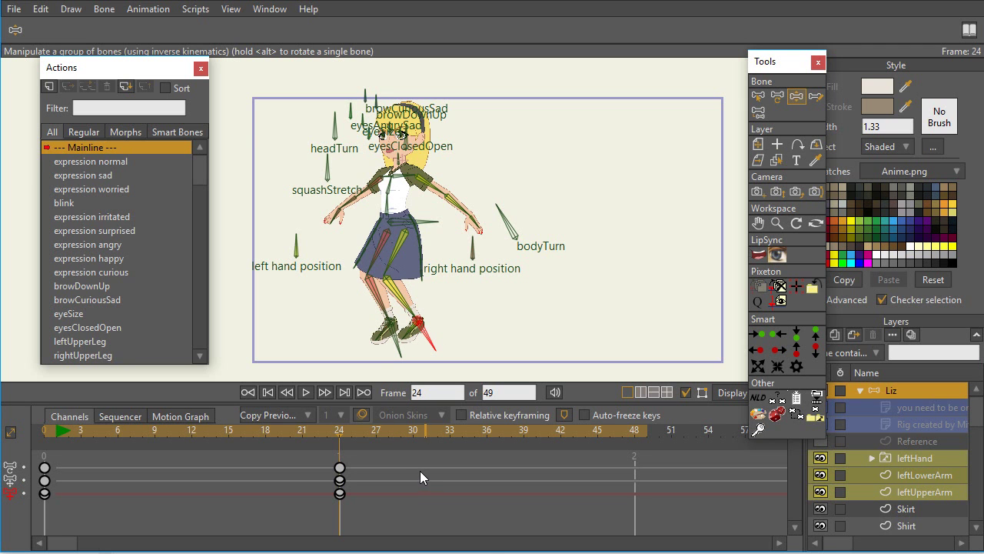
scroll(530, 315, "up", 3)
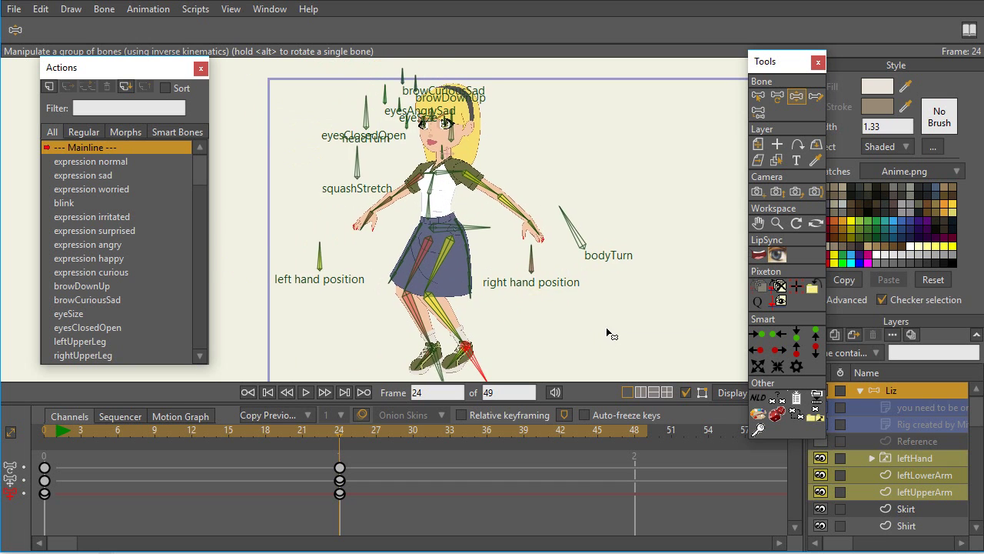